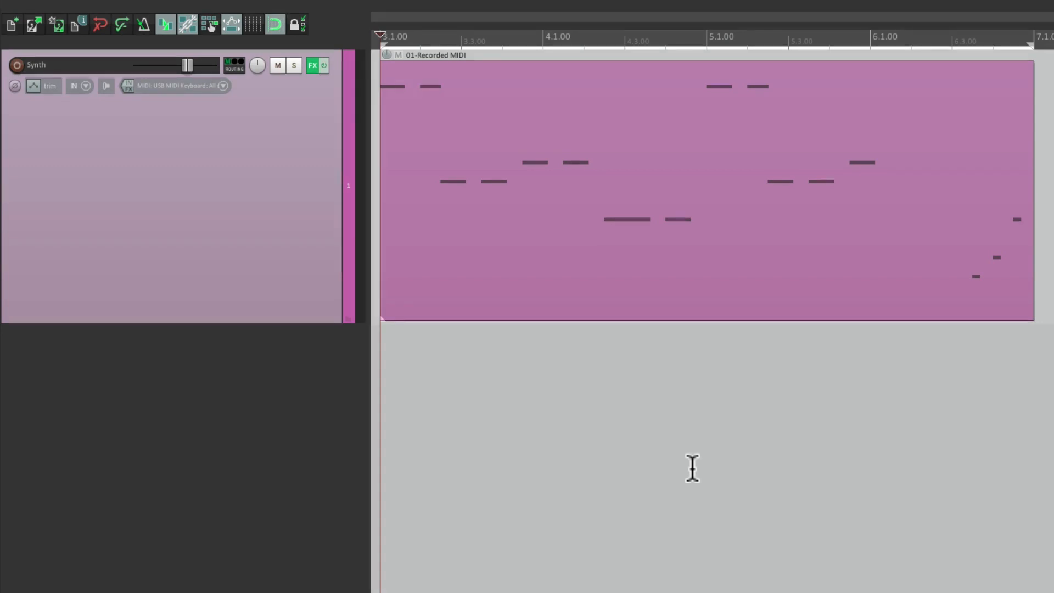
Audition the Synth track's MIDI part and show the track's pan envelope
key(space)
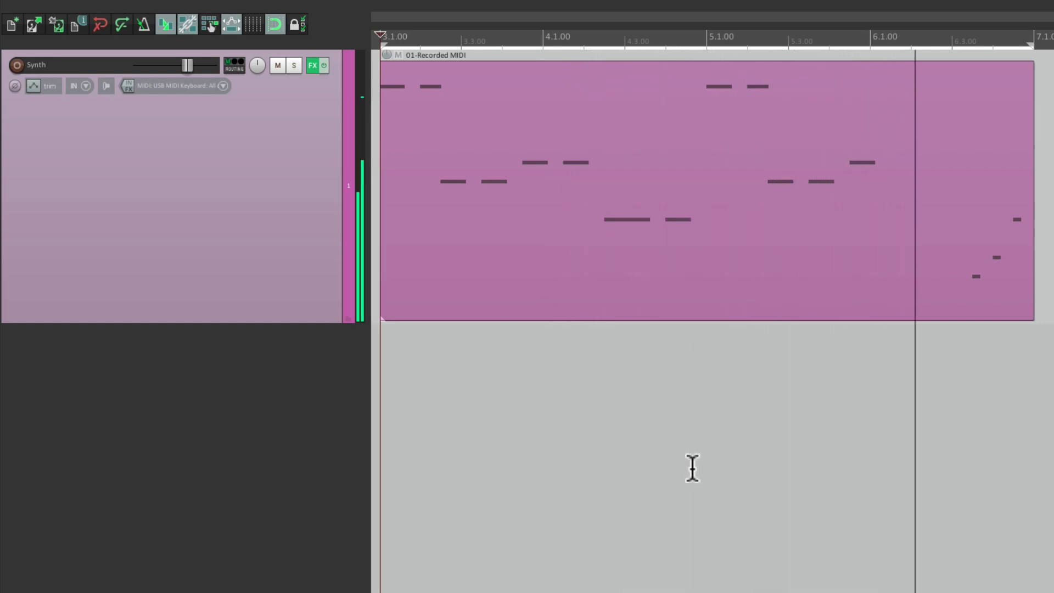
key(space)
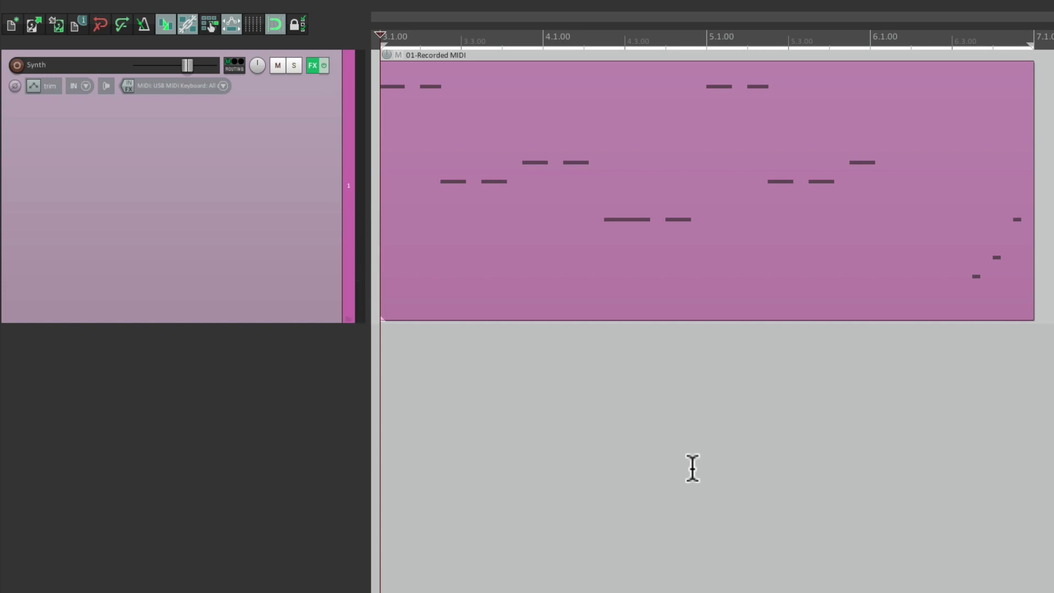
click(277, 205)
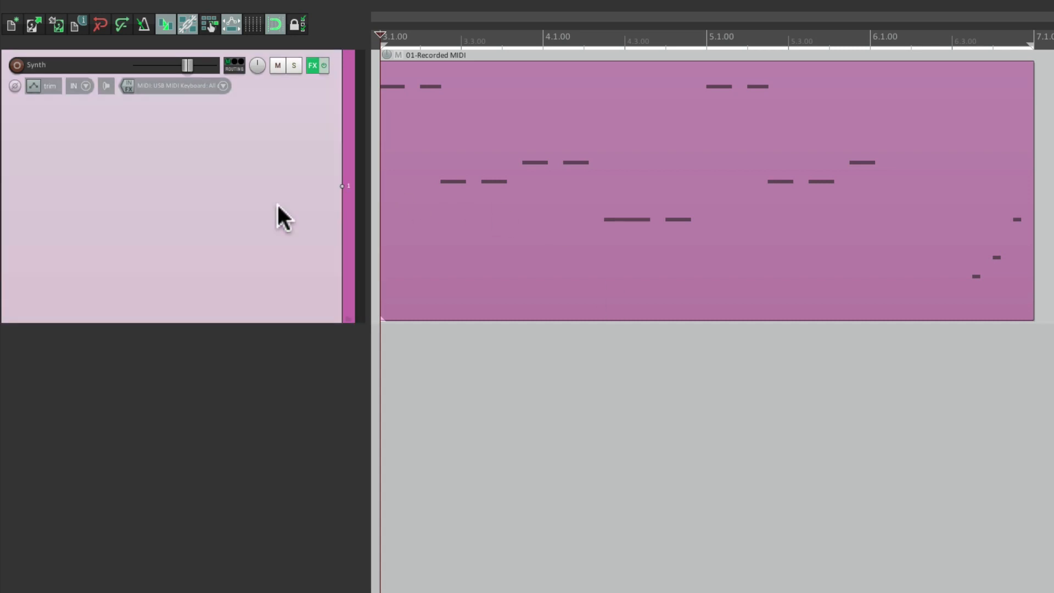
key(p)
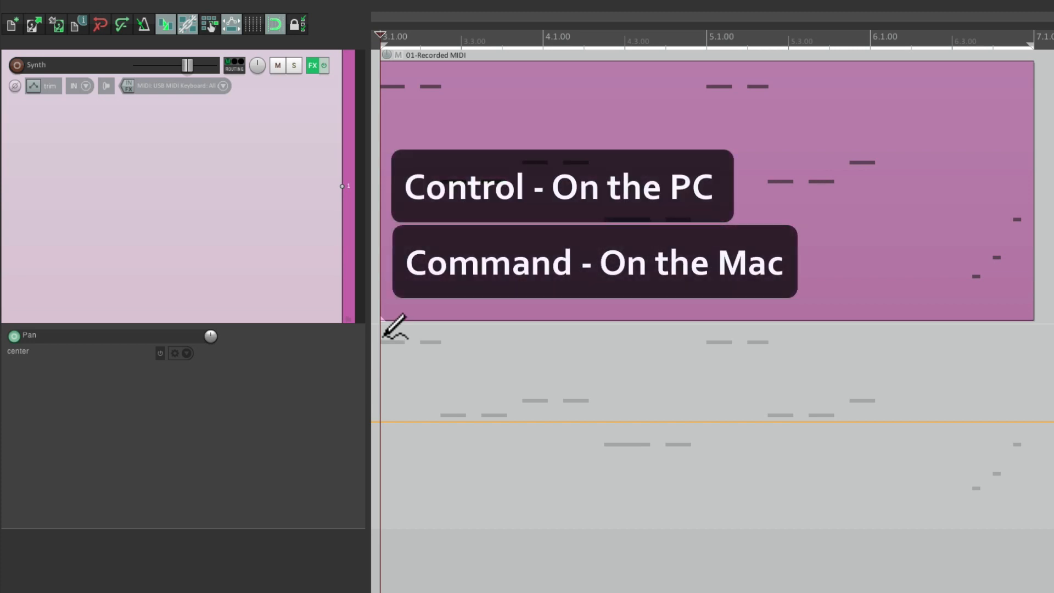
Draw freehand pan automation swinging repeatedly between left and right across the whole MIDI item, and play it back
mouse_move(384, 334)
mouse_down()
mouse_move(481, 413)
mouse_move(554, 505)
mouse_move(607, 446)
mouse_move(667, 339)
mouse_move(769, 450)
mouse_move(790, 506)
mouse_move(873, 365)
mouse_move(906, 367)
mouse_move(985, 478)
mouse_move(1034, 354)
mouse_up()
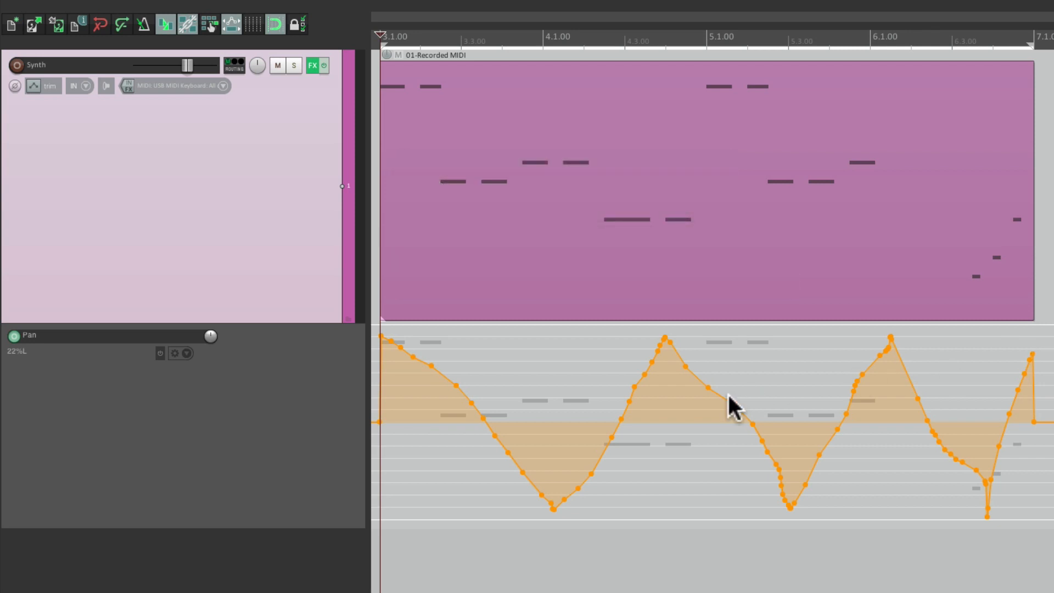
key(space)
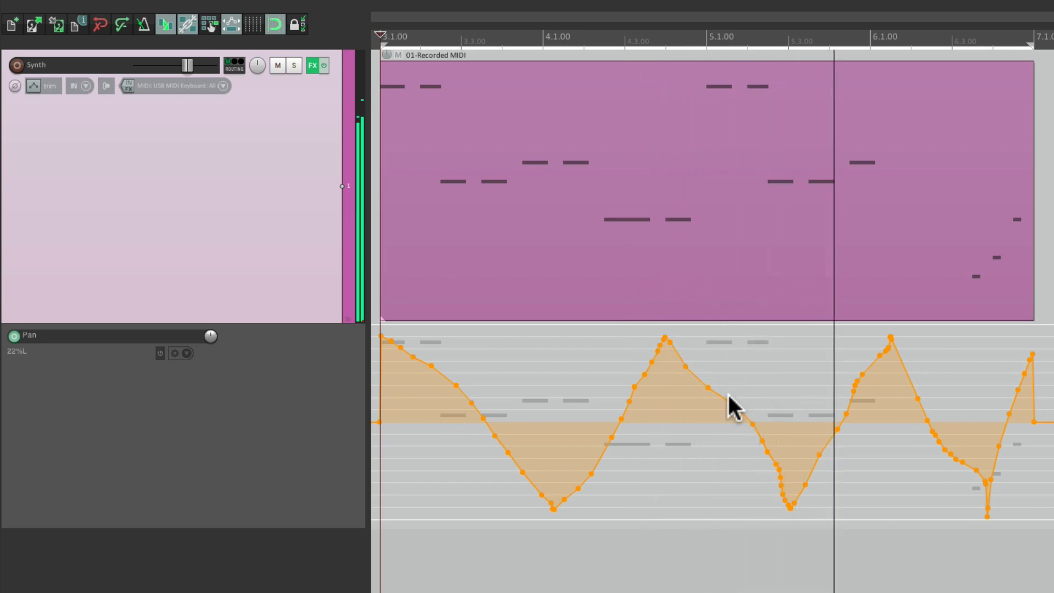
key(space)
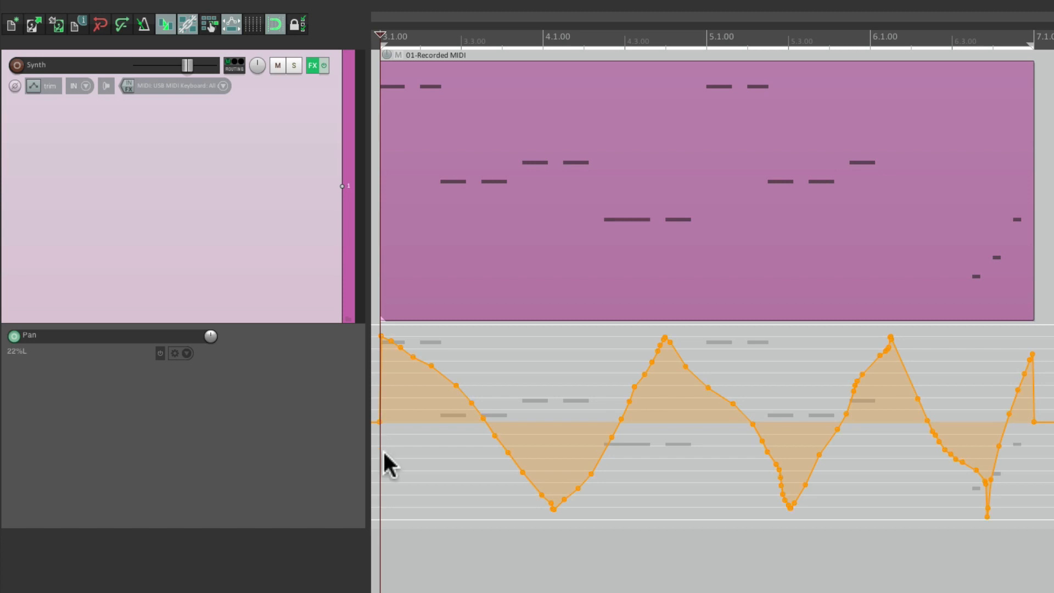
Try inverting all points of the Synth pan envelope, listen to it, and undo the inversion
right_click(410, 358)
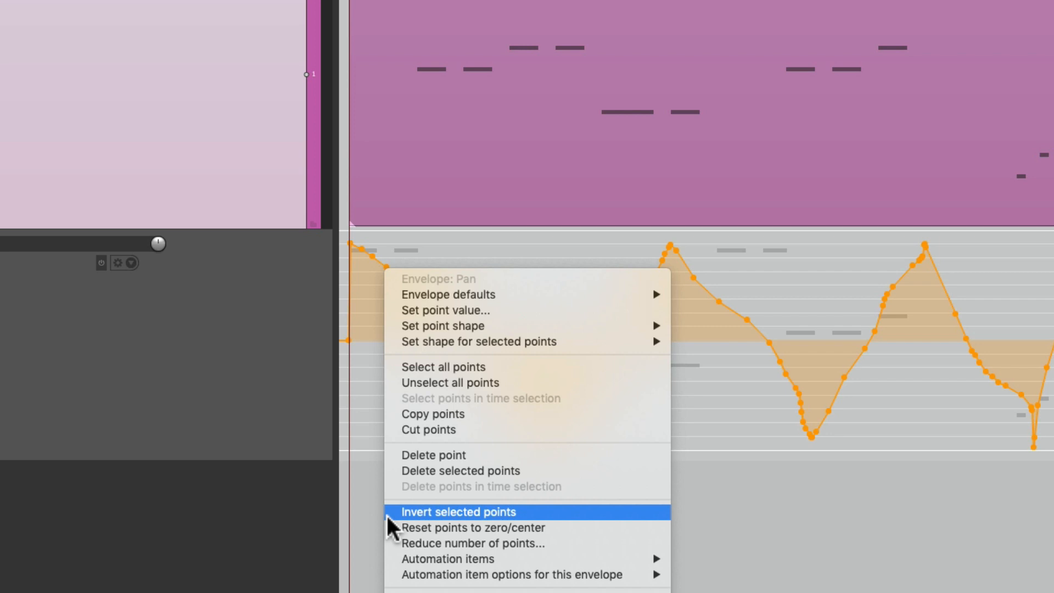
click(390, 516)
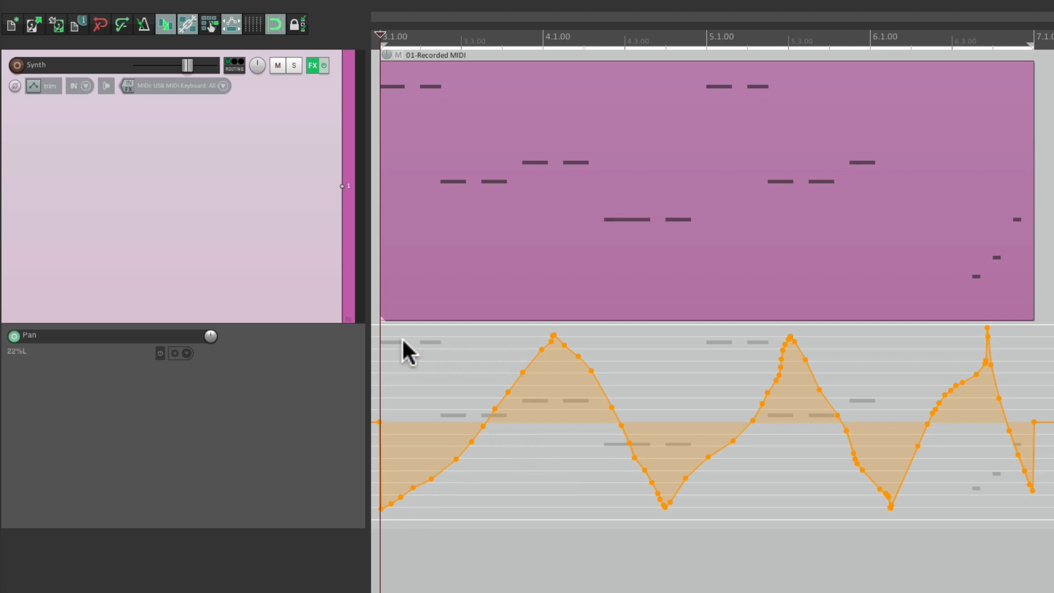
key(space)
key(super+z)
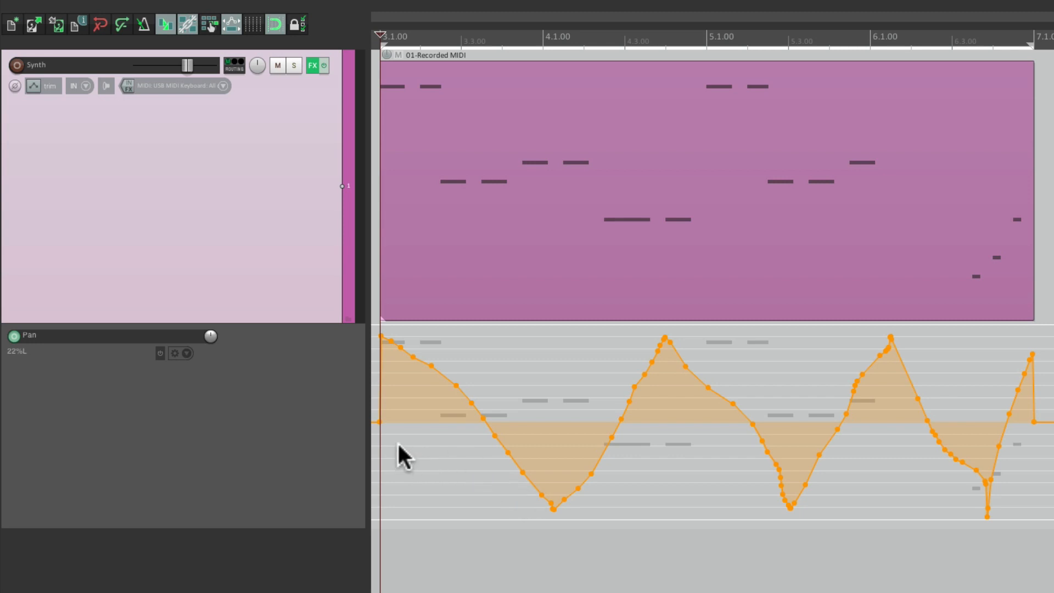
Invert only the pan points from the item's start at 3.1.00 up to the second left peak, and play it back
drag(380, 444, 663, 435)
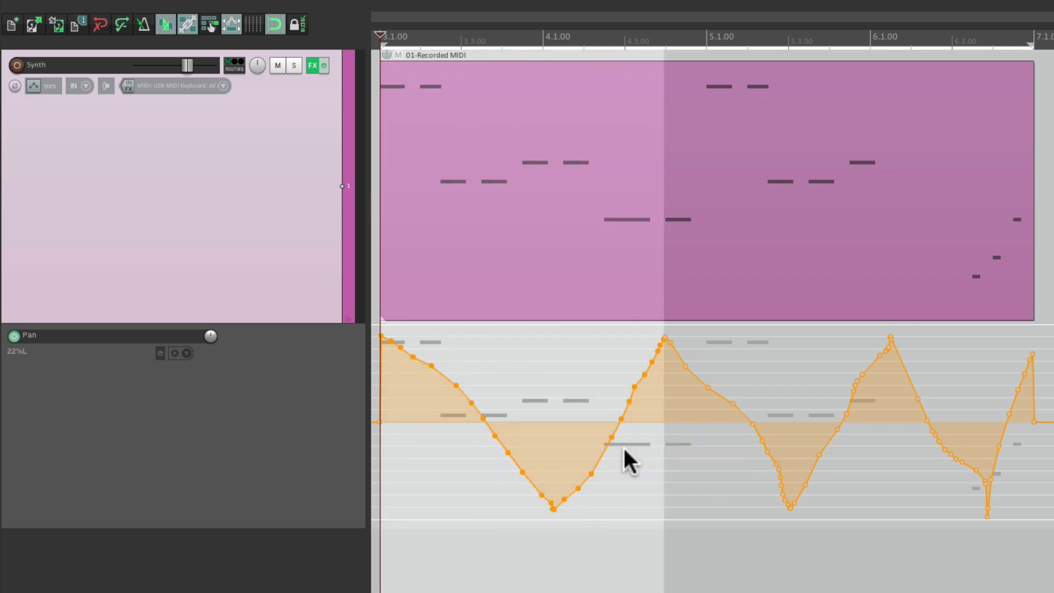
right_click(432, 368)
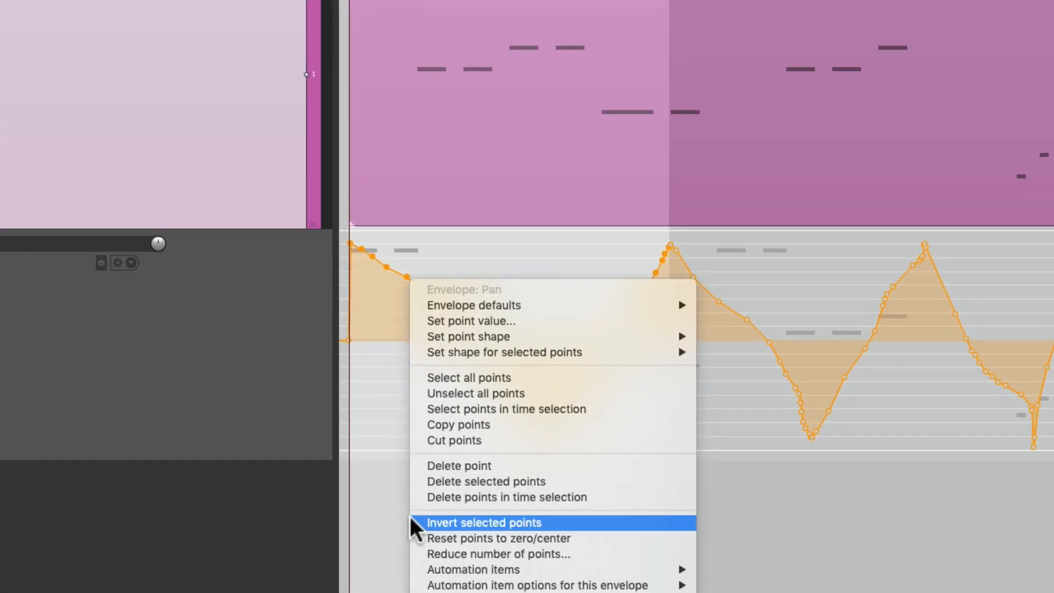
click(410, 520)
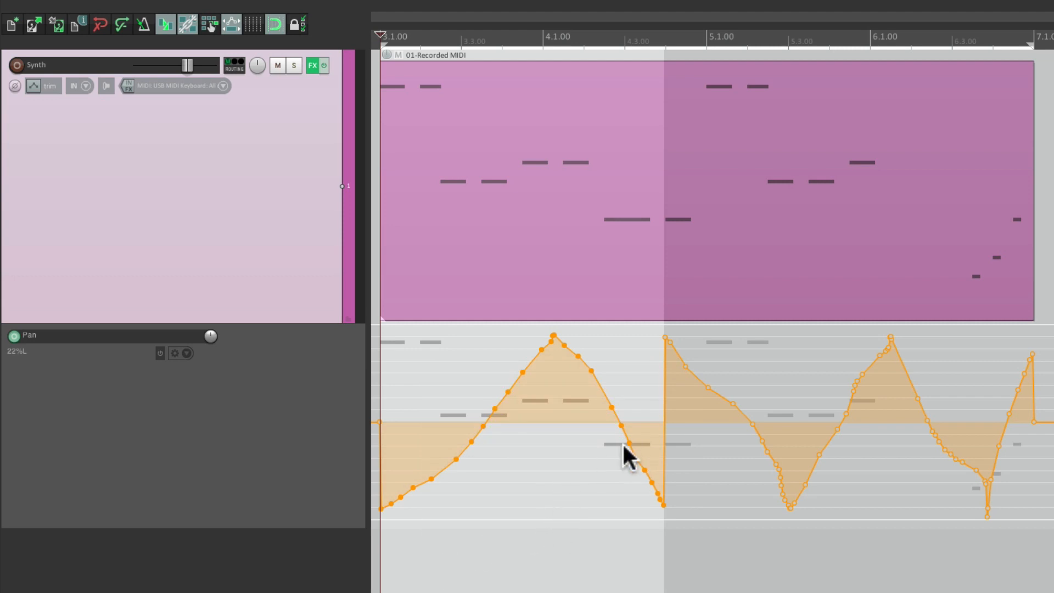
click(384, 370)
key(space)
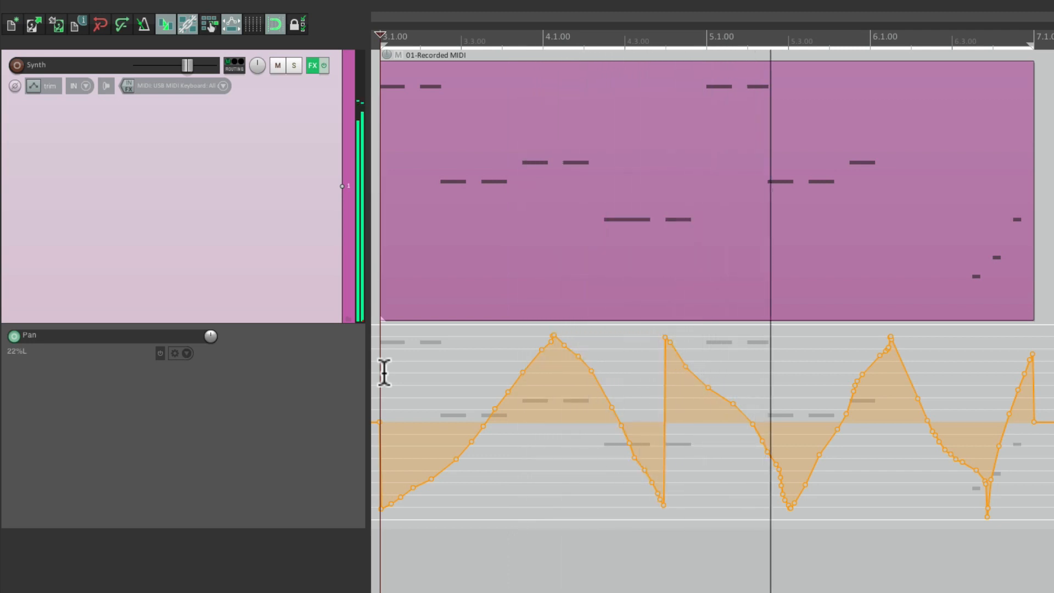
key(space)
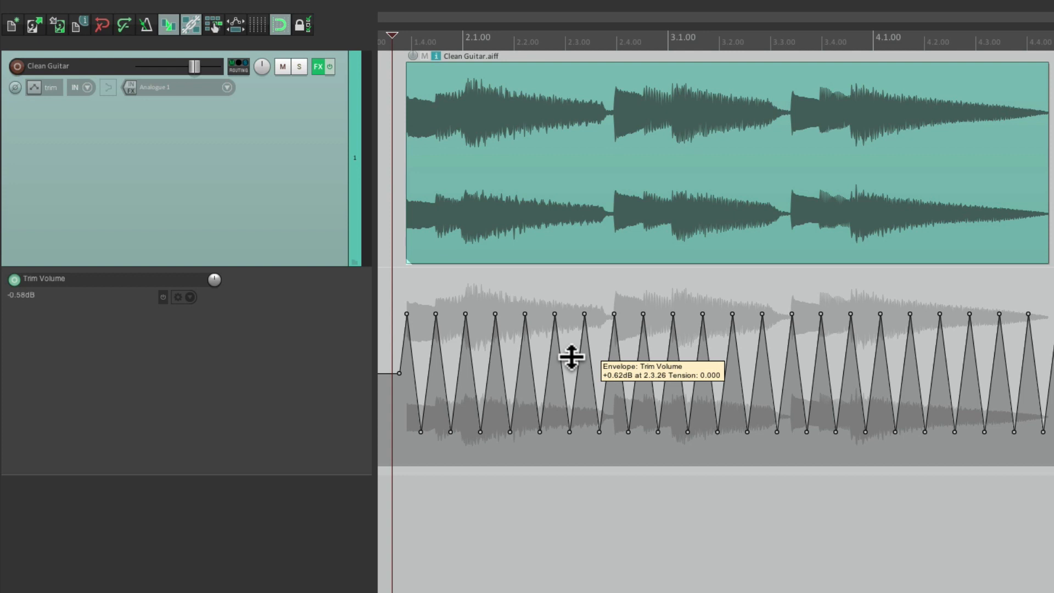
Play the Clean Guitar track to hear its zigzag trim volume automation
key(space)
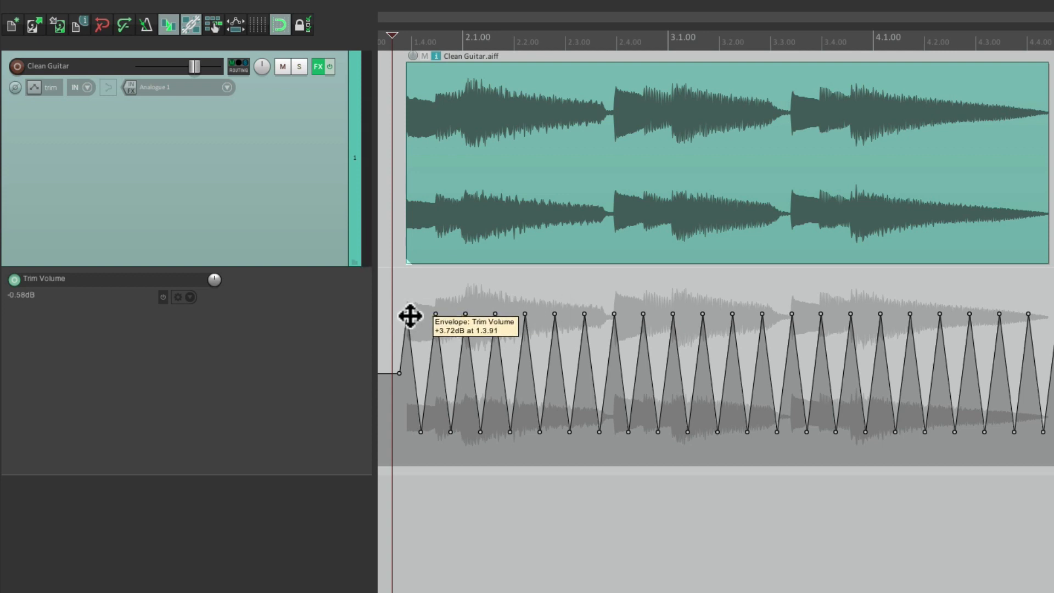
key(space)
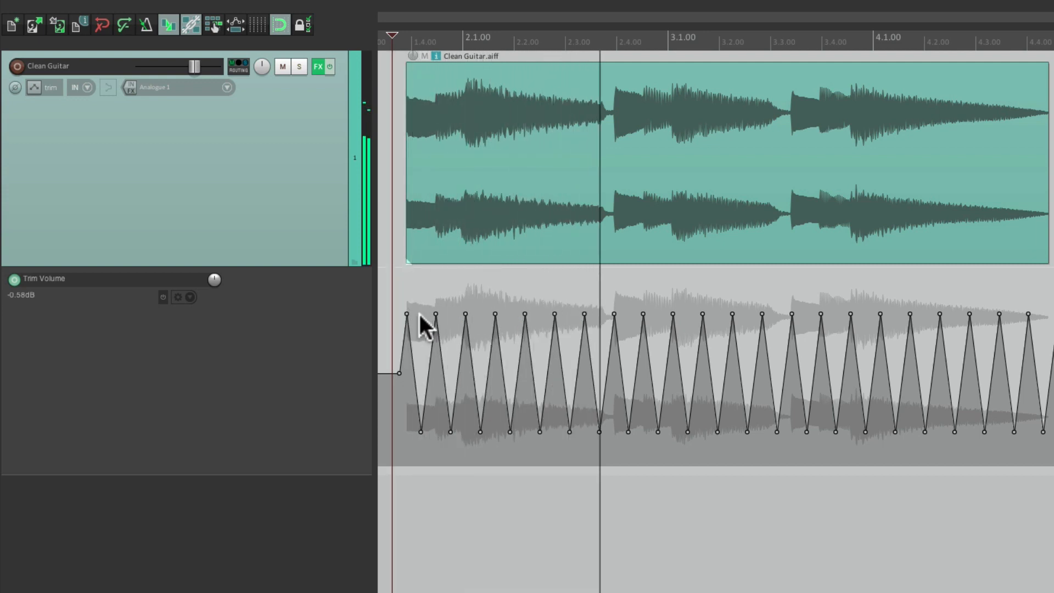
key(space)
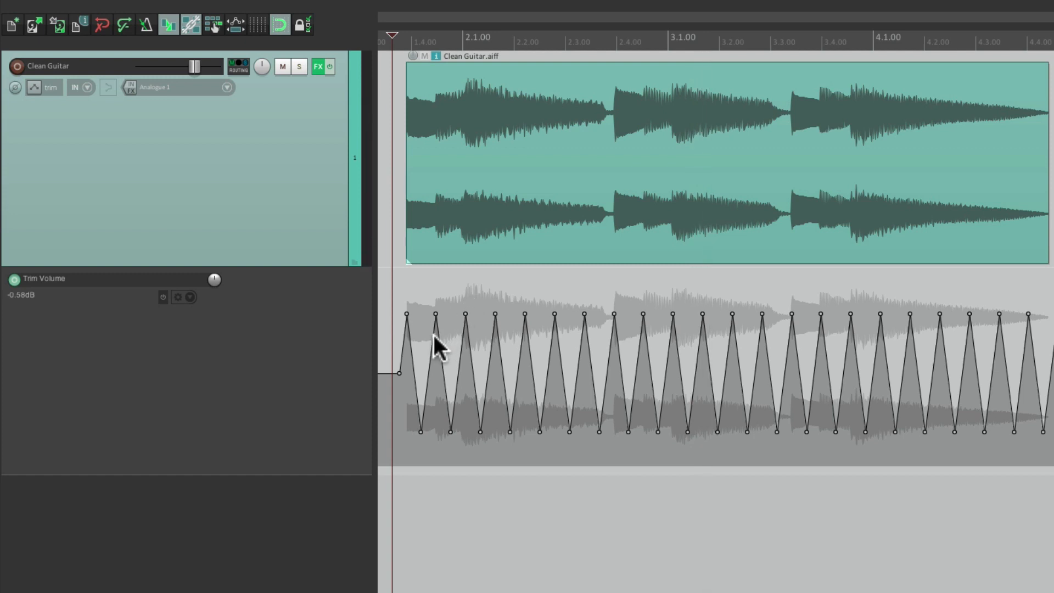
Invert all points of the Clean Guitar trim volume envelope and play the track from just before the clip
click(391, 339)
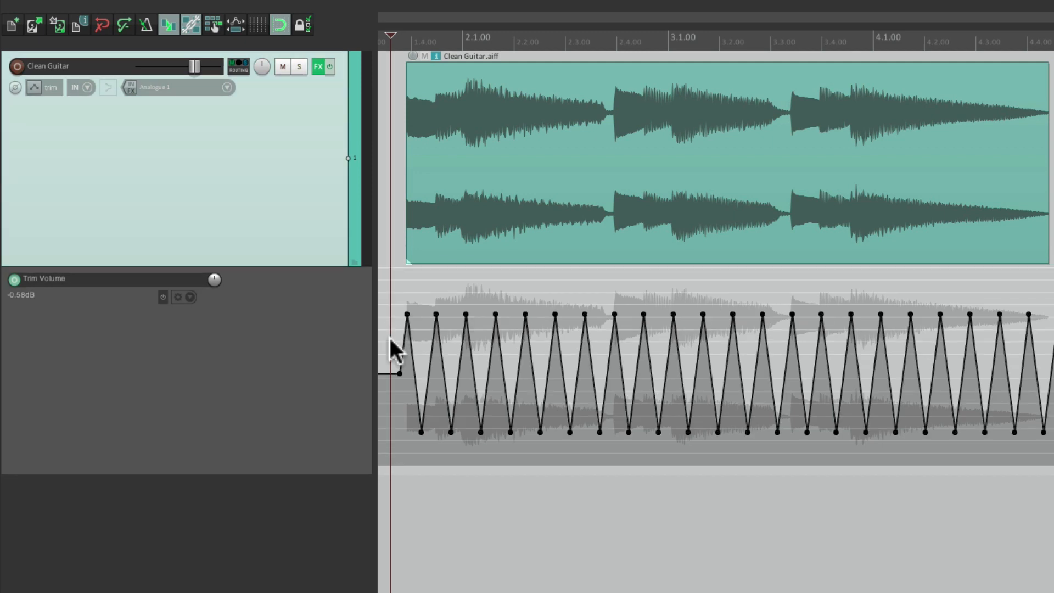
right_click(406, 314)
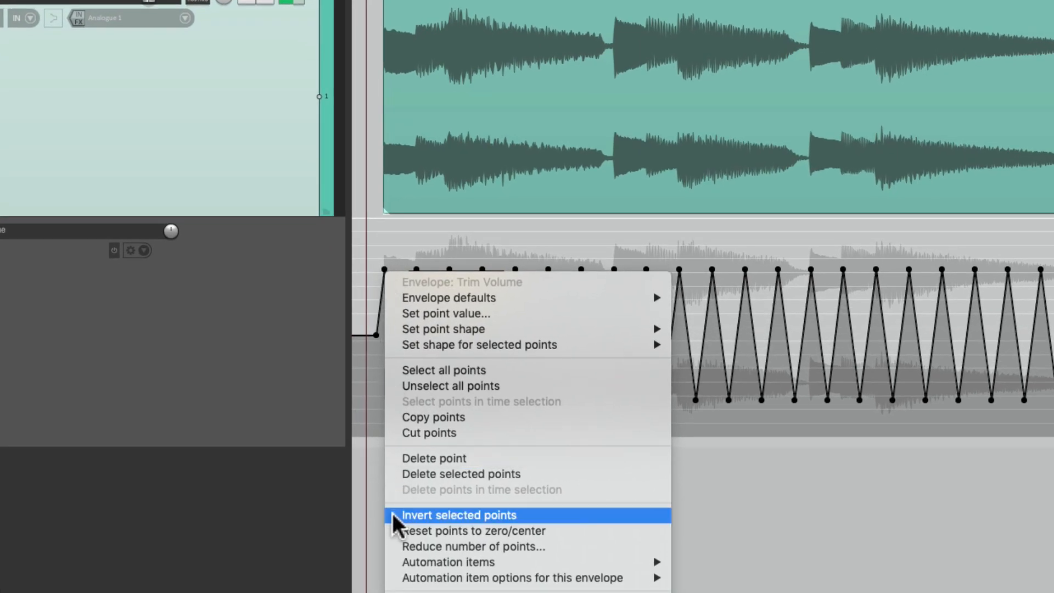
click(392, 513)
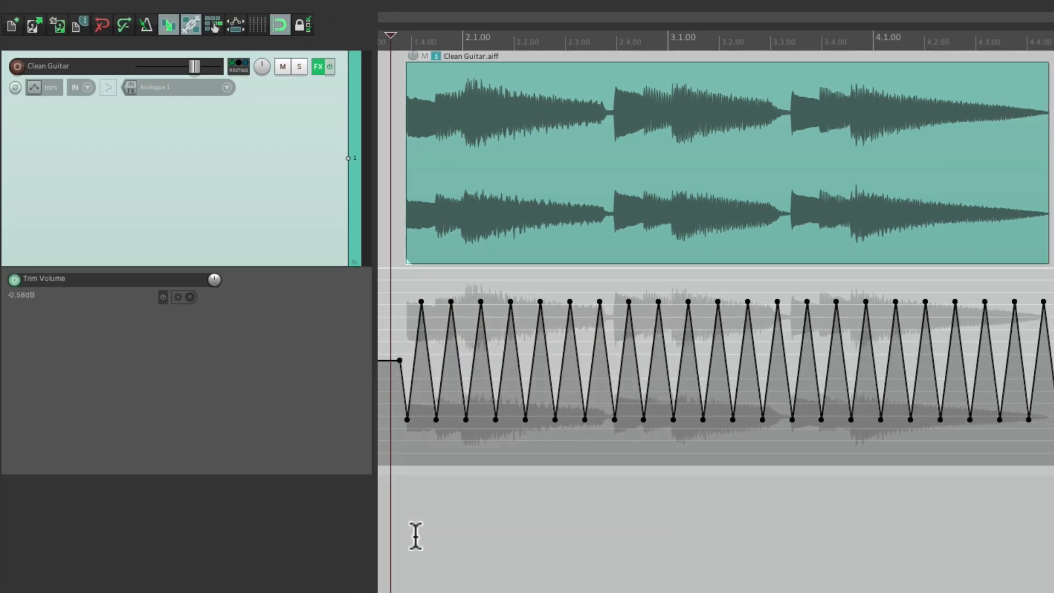
key(space)
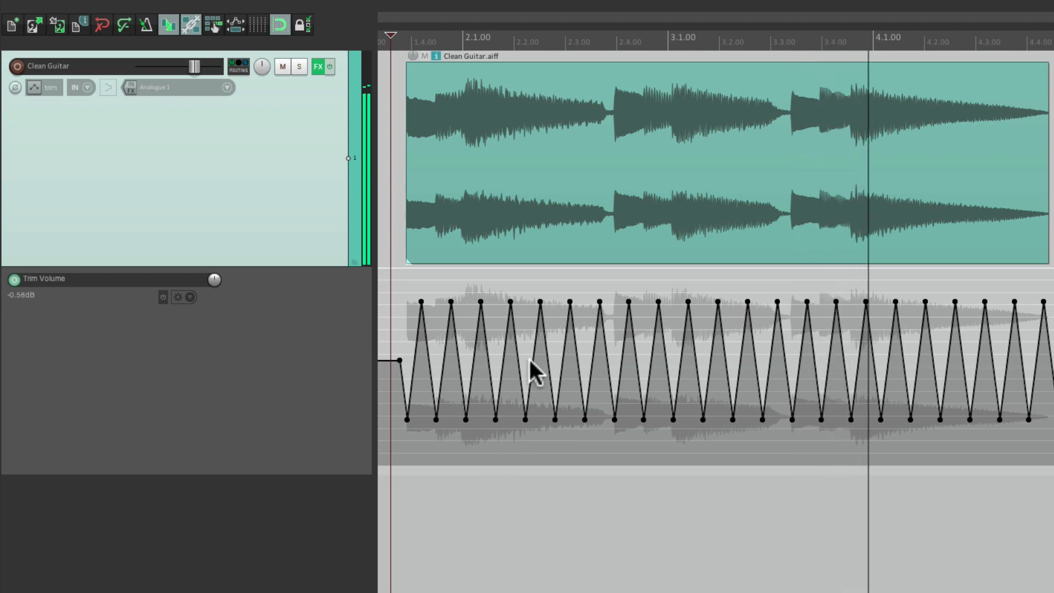
key(space)
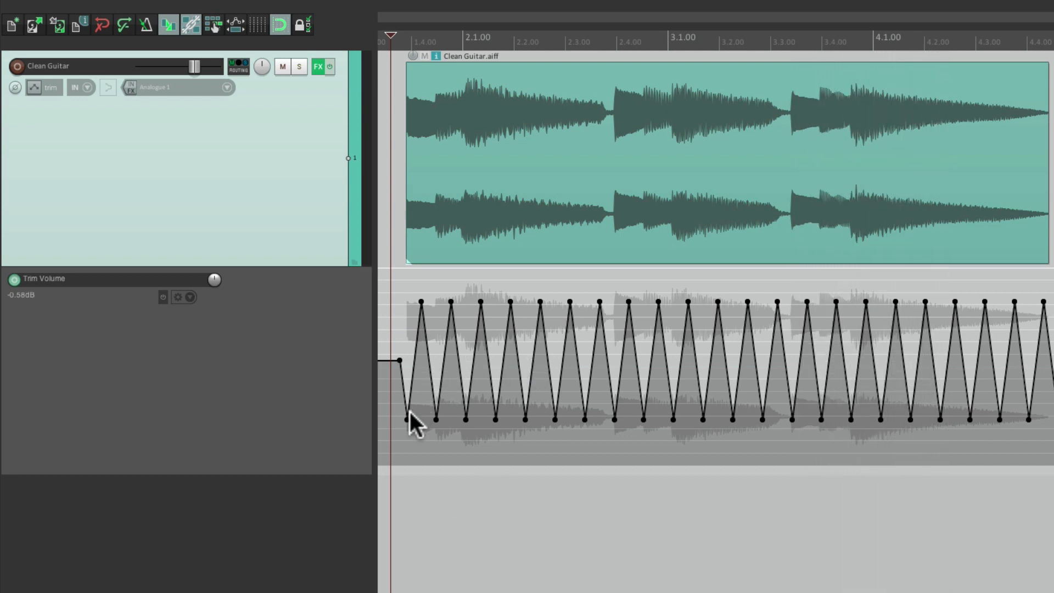
mouse_move(407, 420)
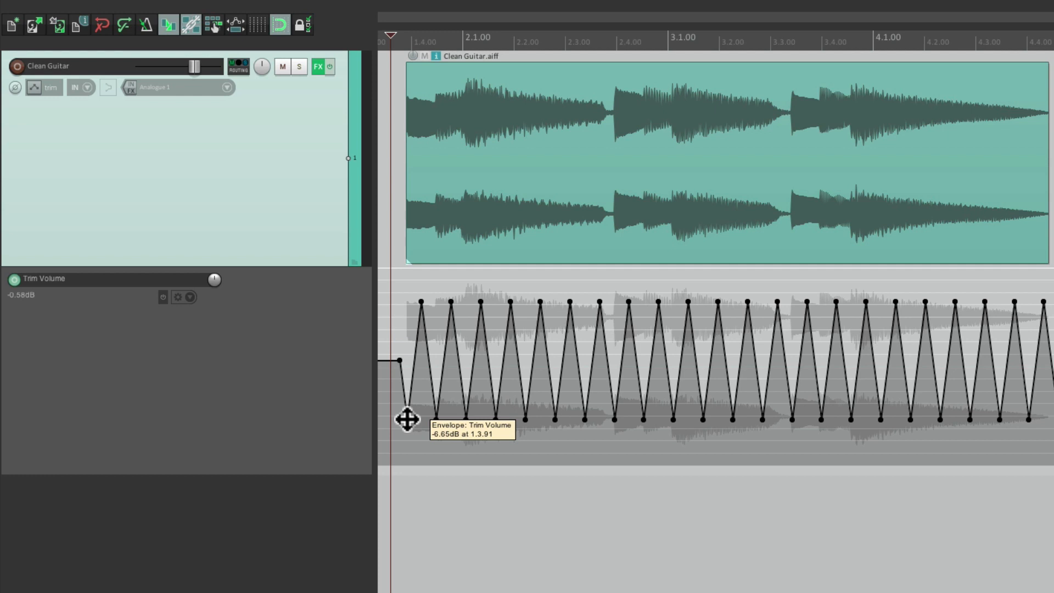
key(space)
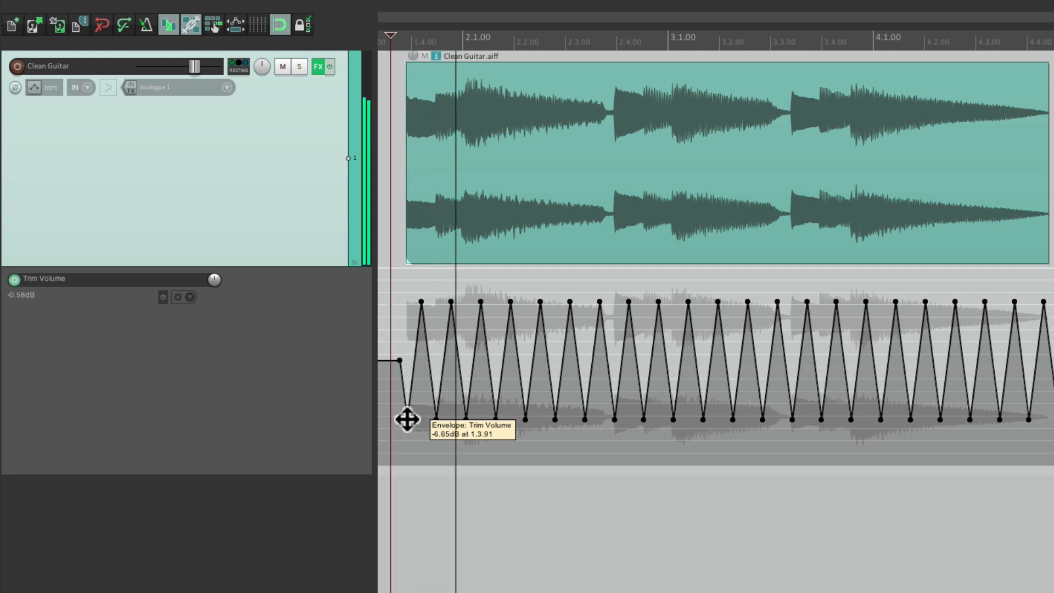
key(space)
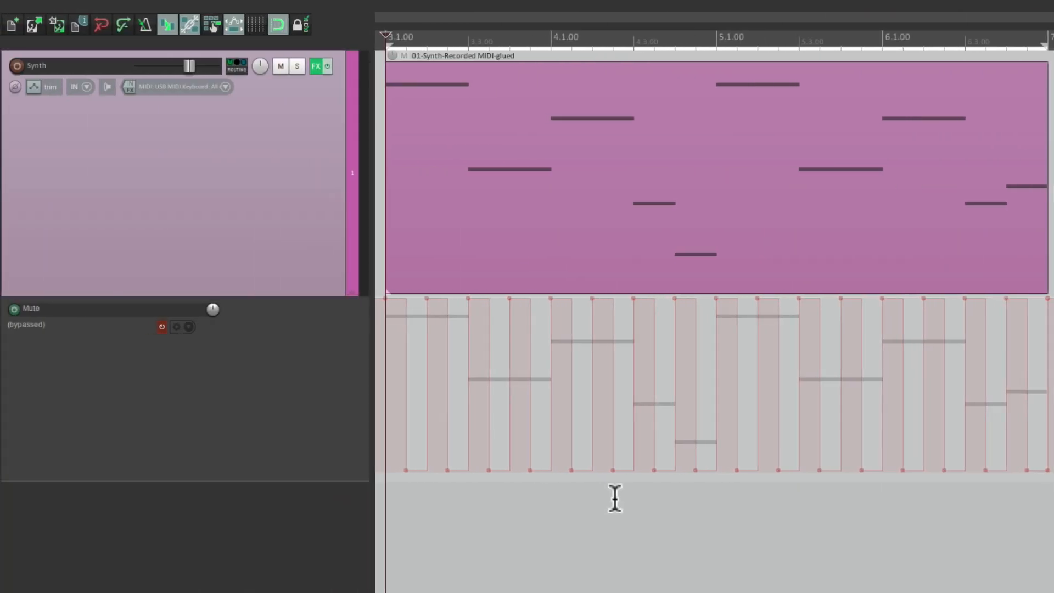
Audition the glued Synth item, activate its bypassed mute envelope, and play it again with the muting pattern
key(space)
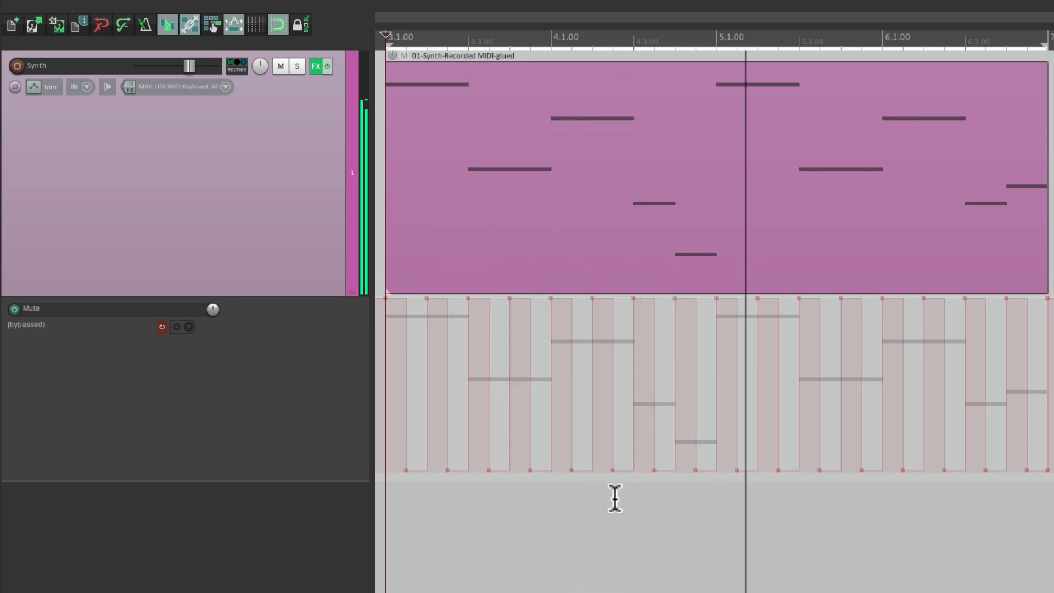
key(space)
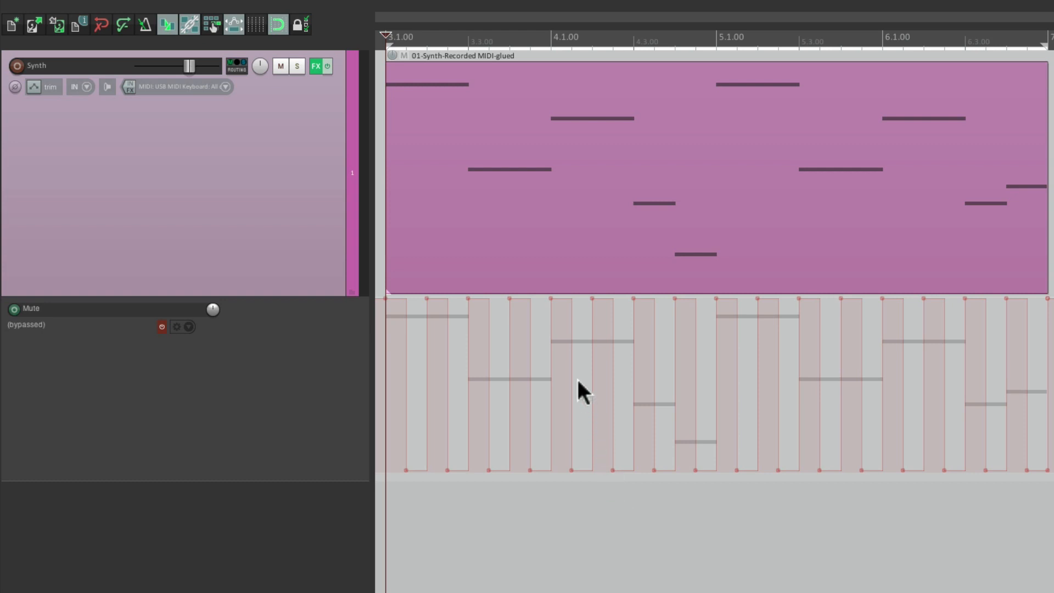
click(161, 327)
key(space)
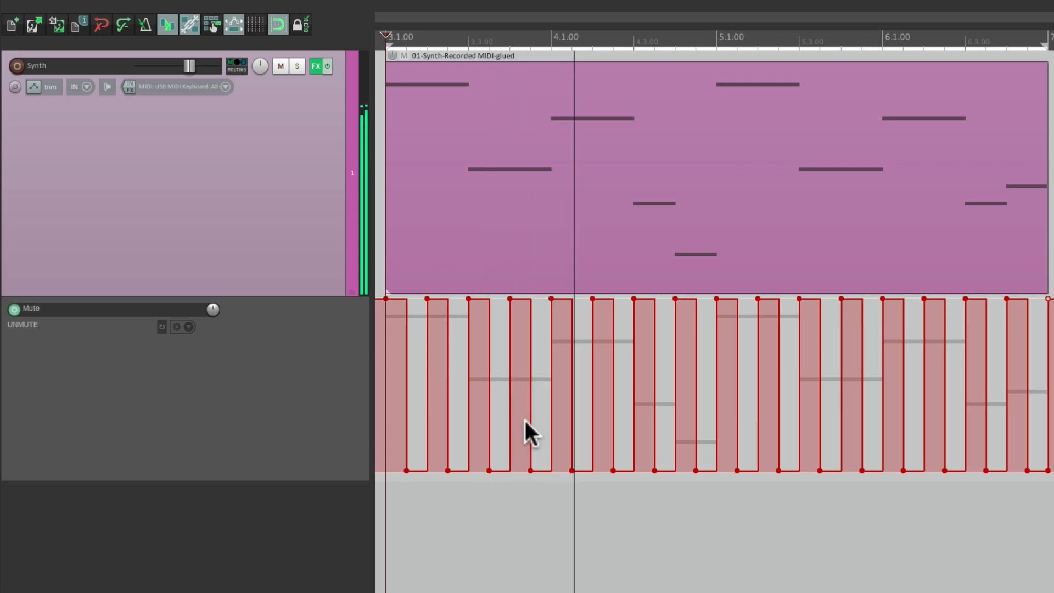
key(space)
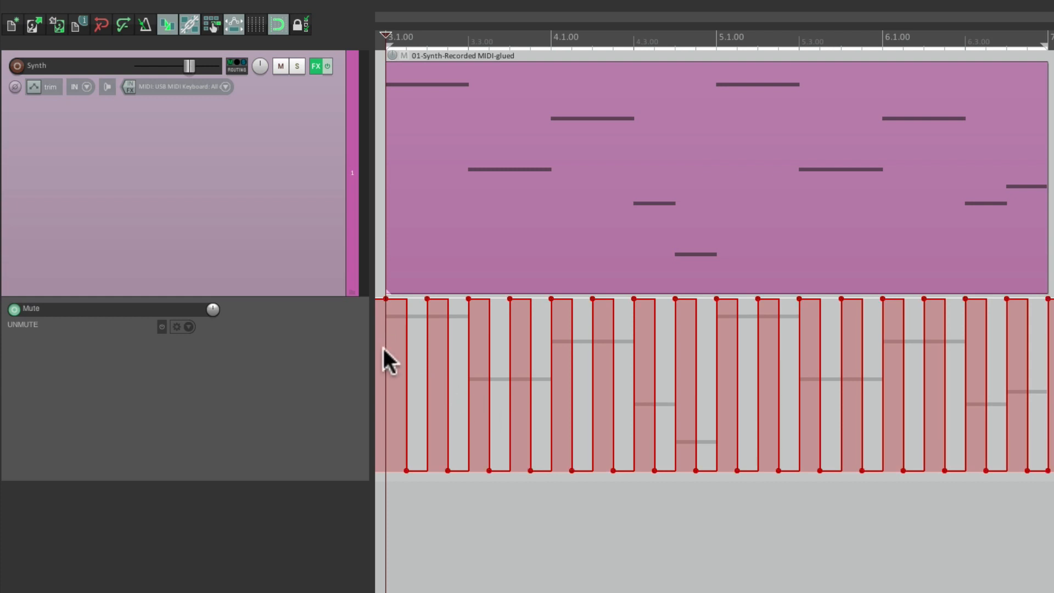
Invert all points of the Synth mute envelope and play back the reversed muting pattern
right_click(386, 303)
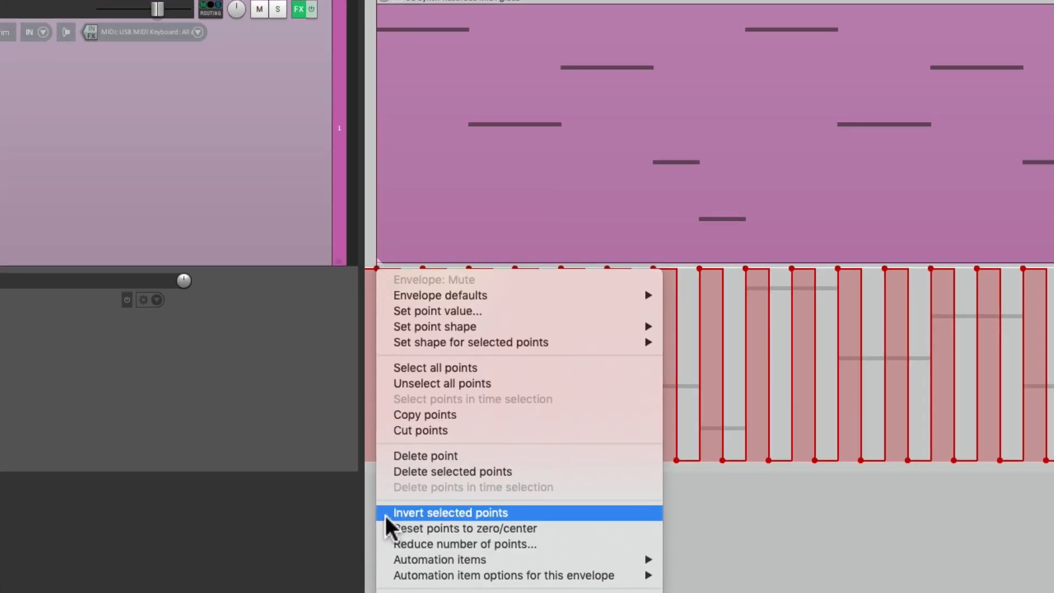
click(386, 513)
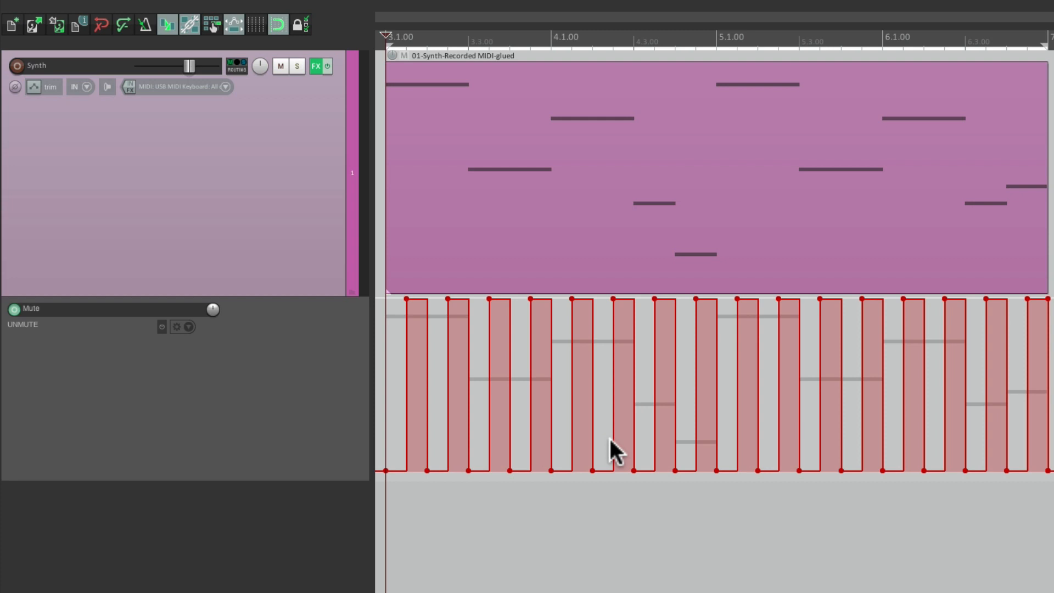
key(space)
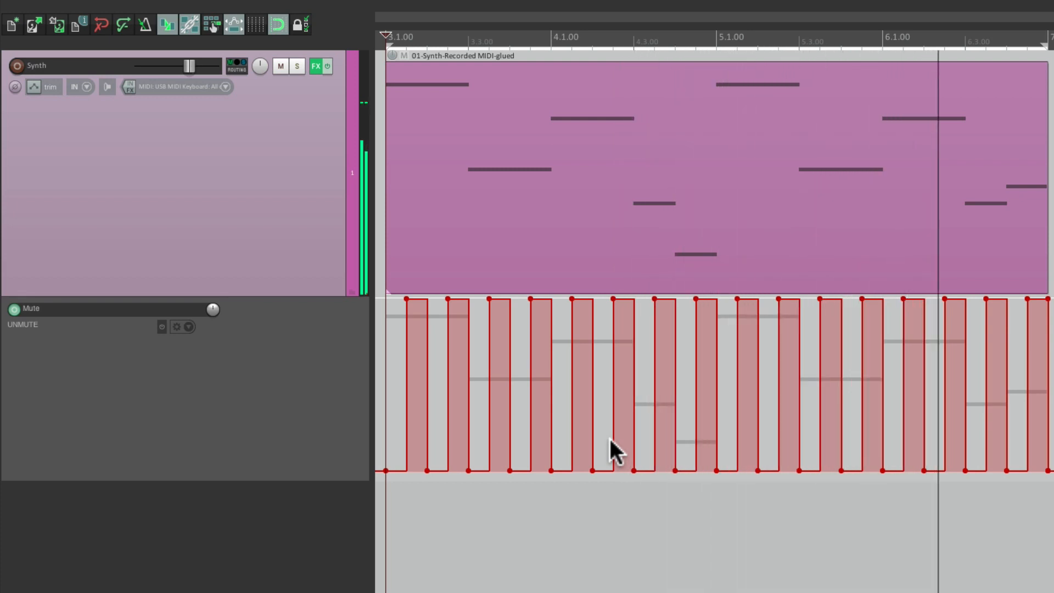
key(space)
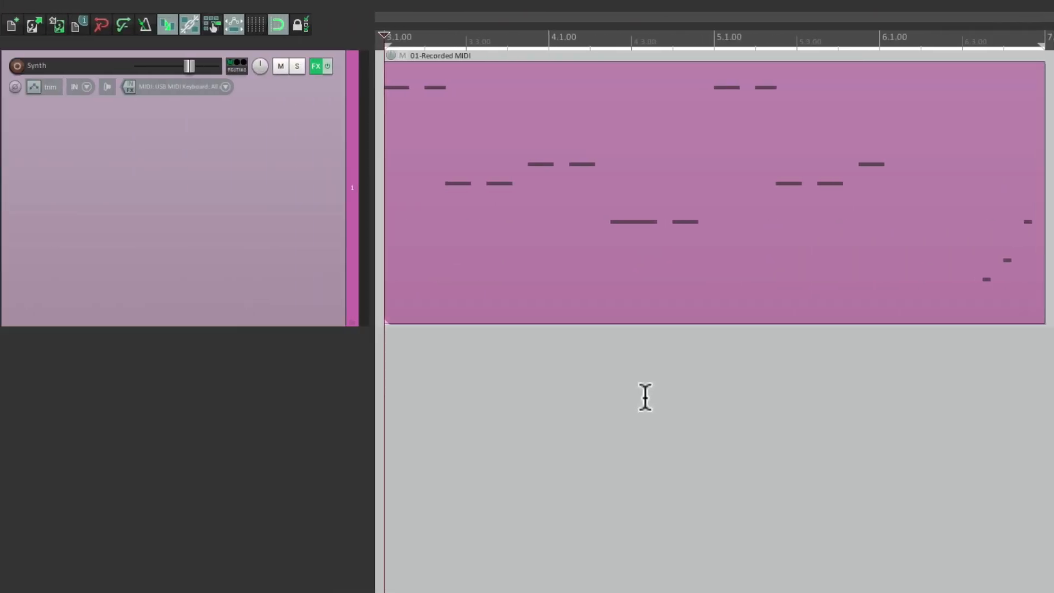
Audition the Synth item, and set the track's automation mode to Touch with its ReaEQ settings open
key(space)
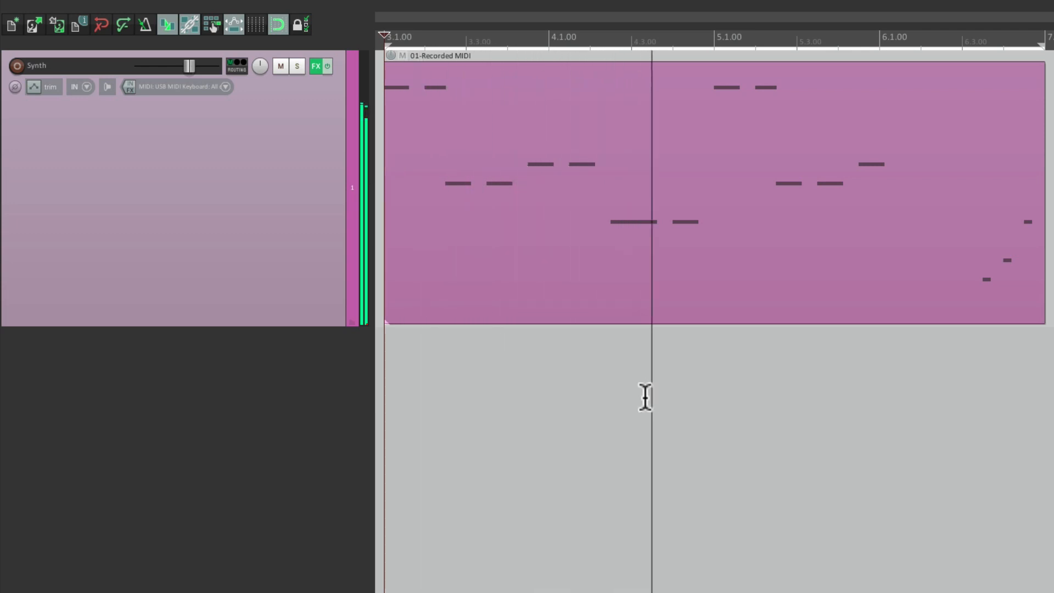
key(space)
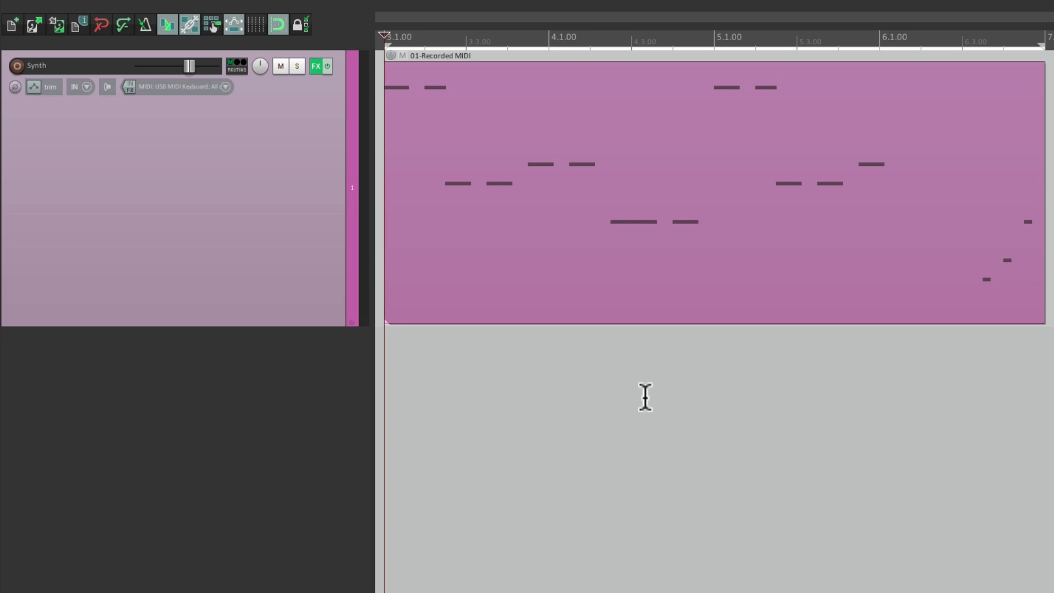
click(316, 66)
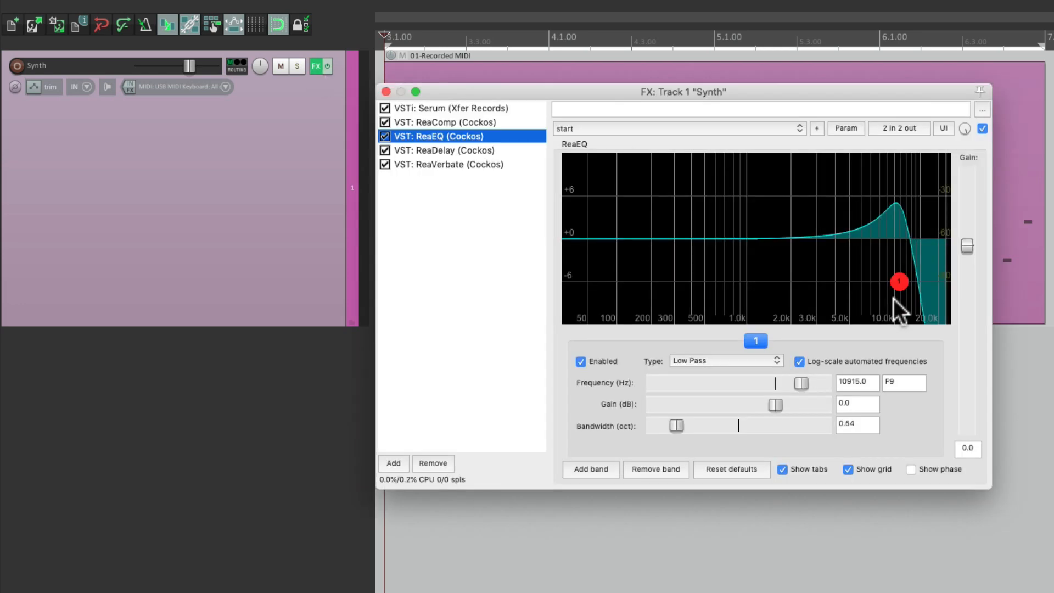
click(32, 85)
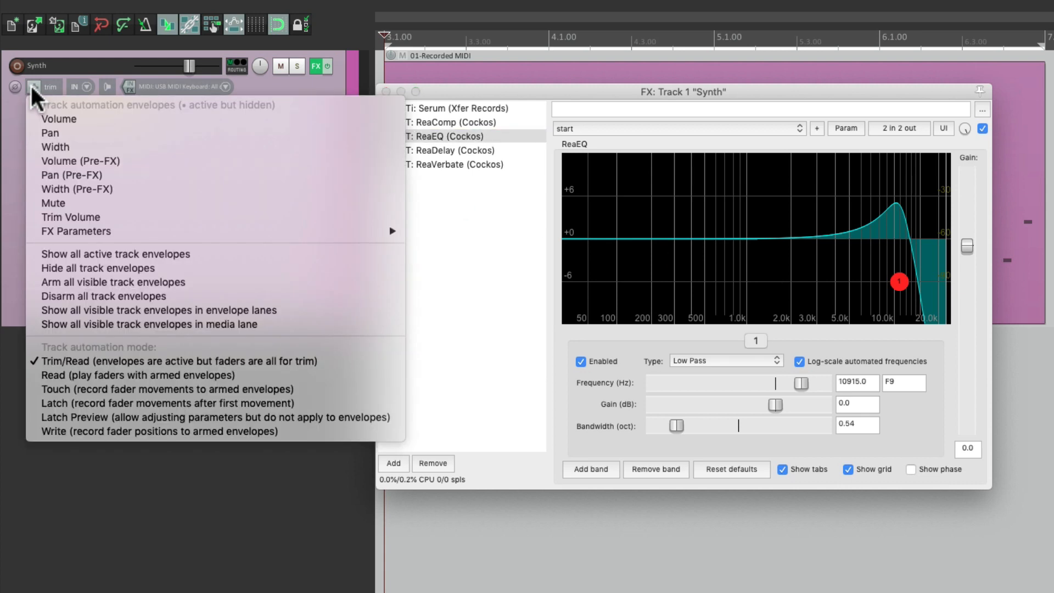
click(31, 393)
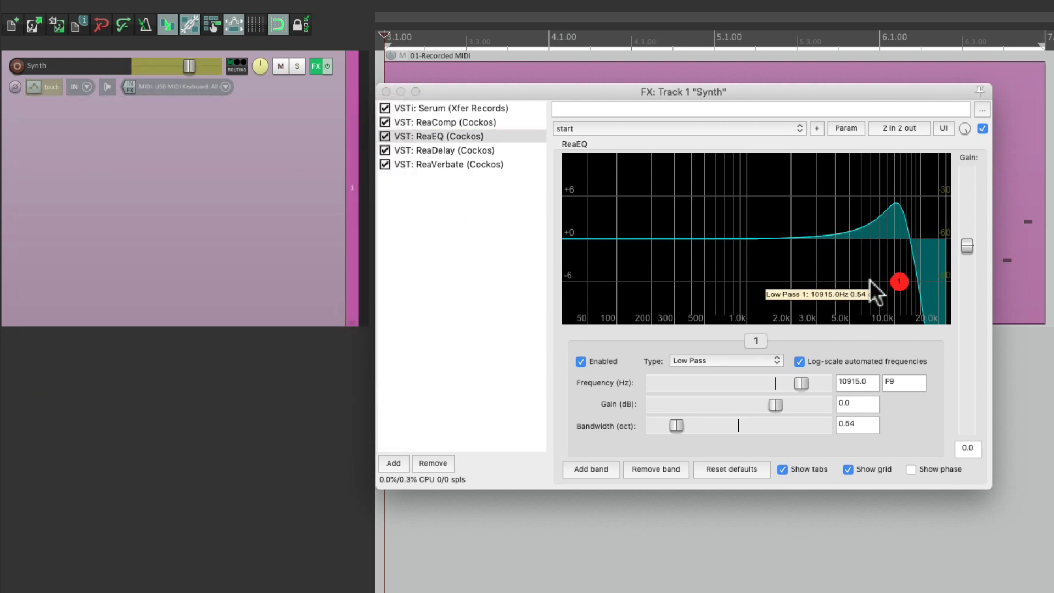
Record ReaEQ low-pass frequency automation that dips and rises twice across the Synth item, and play back the recorded sweep
key(space)
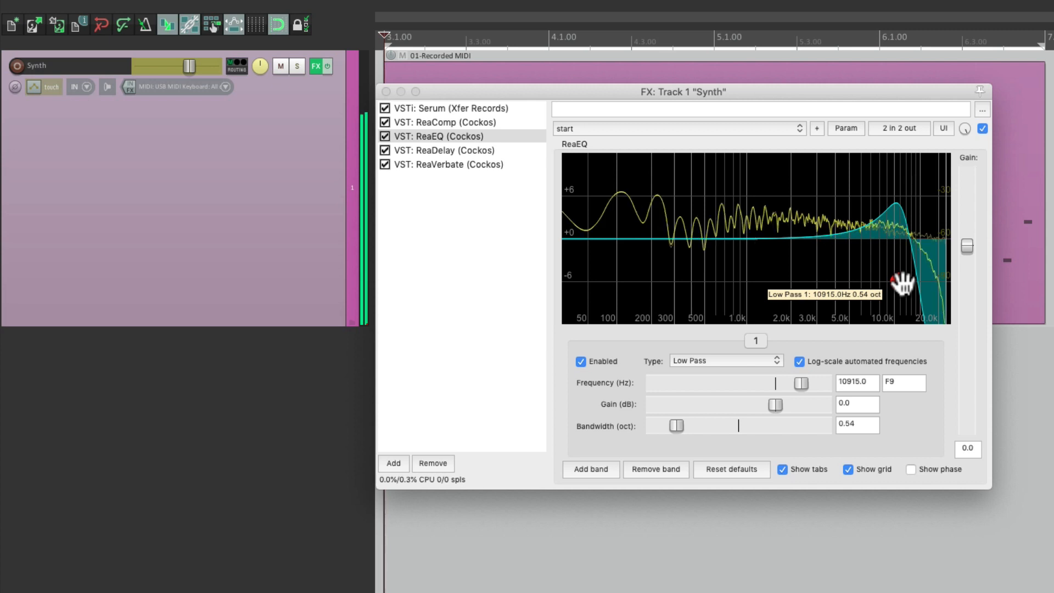
mouse_move(901, 282)
mouse_down()
mouse_move(736, 283)
mouse_move(927, 258)
mouse_move(746, 262)
mouse_move(883, 253)
mouse_move(903, 278)
mouse_move(891, 278)
mouse_up()
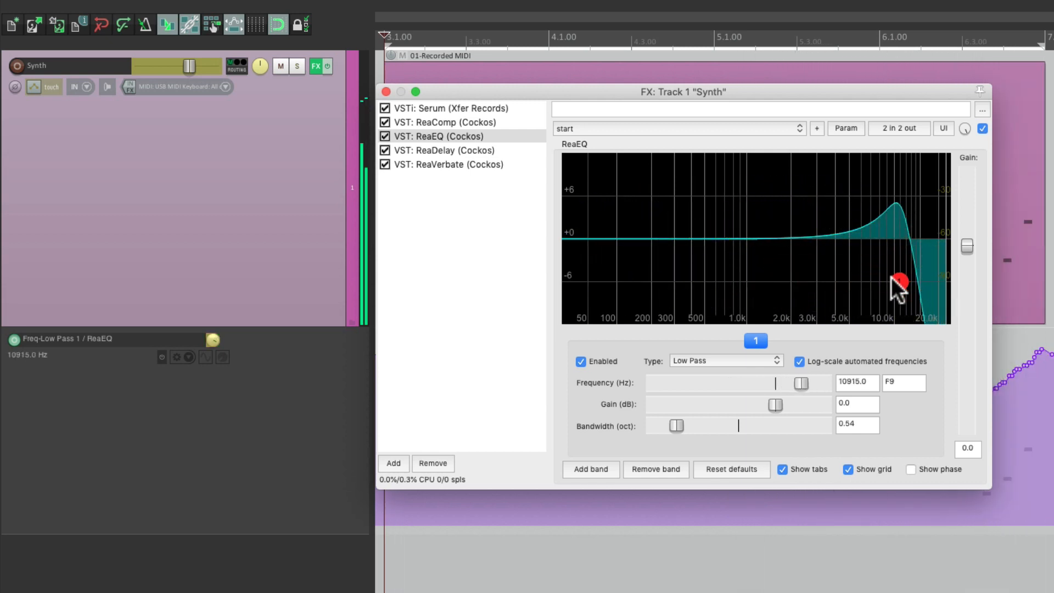
click(386, 90)
key(space)
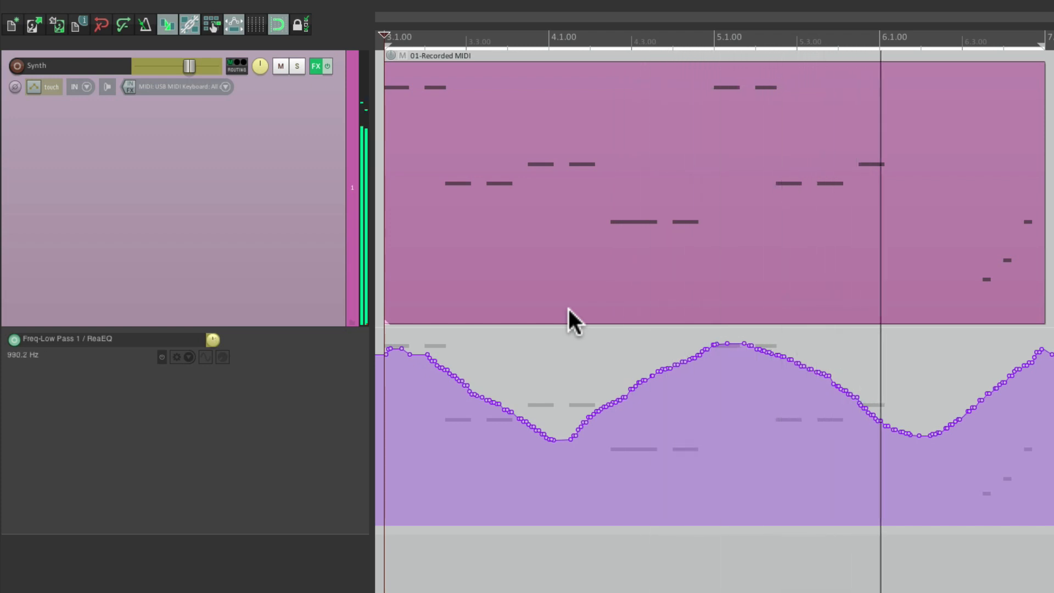
key(space)
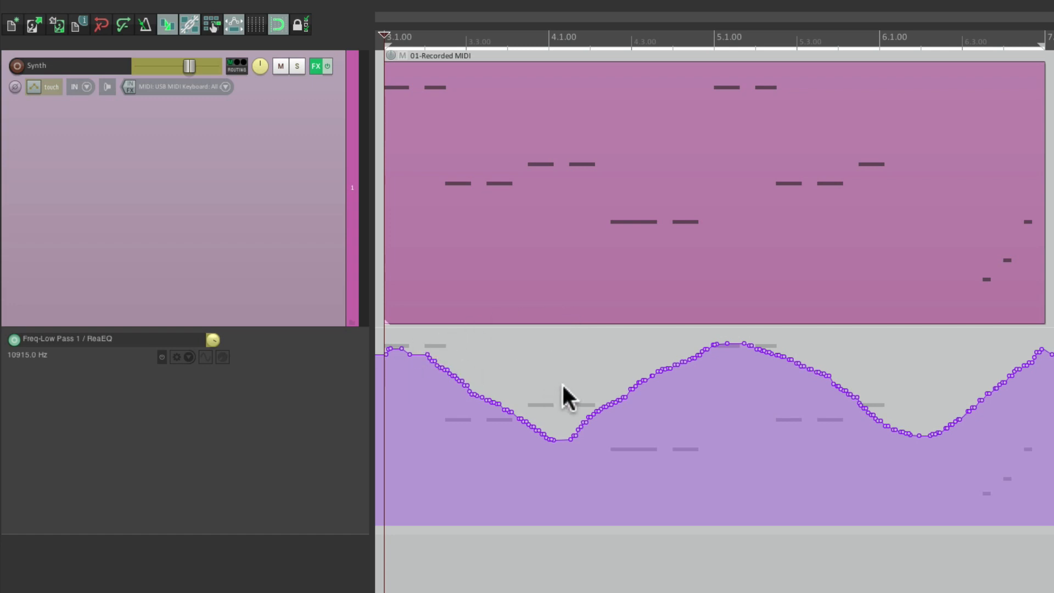
Invert all points of the Synth's ReaEQ low-pass frequency envelope and play back the inverted sweep
click(384, 404)
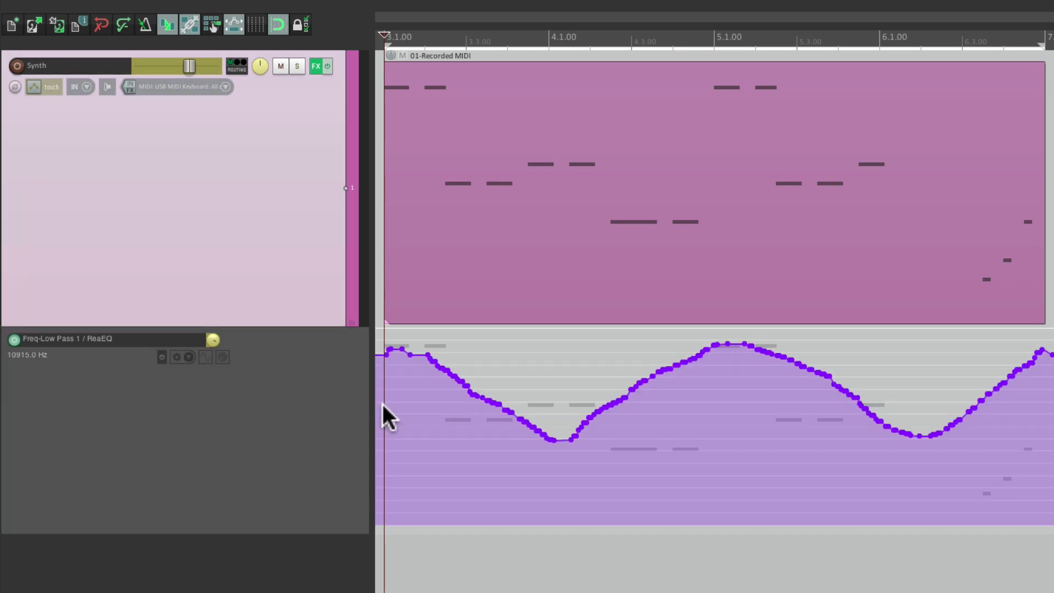
right_click(403, 349)
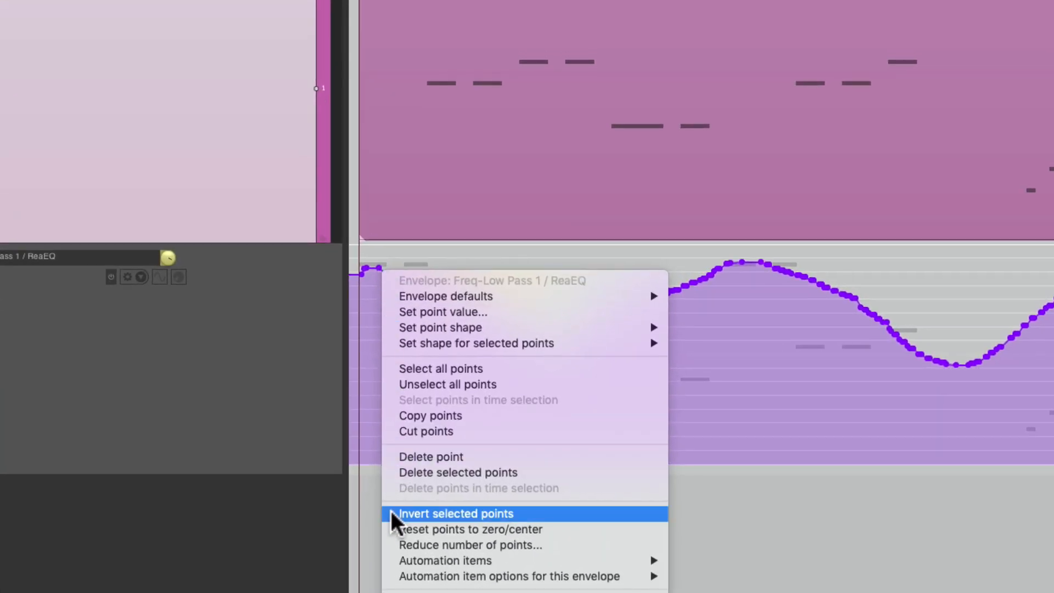
click(392, 513)
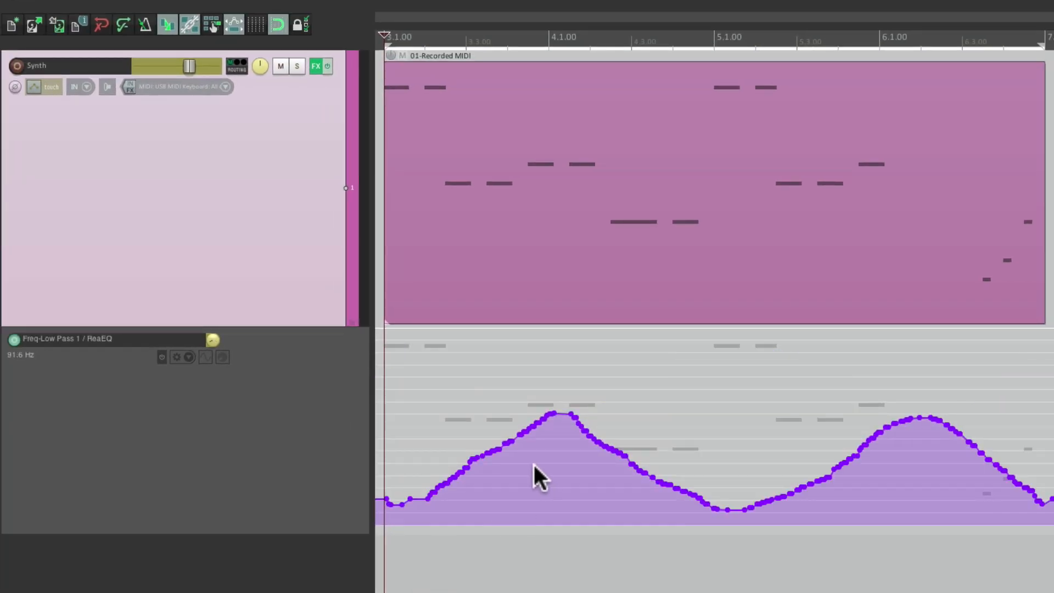
key(space)
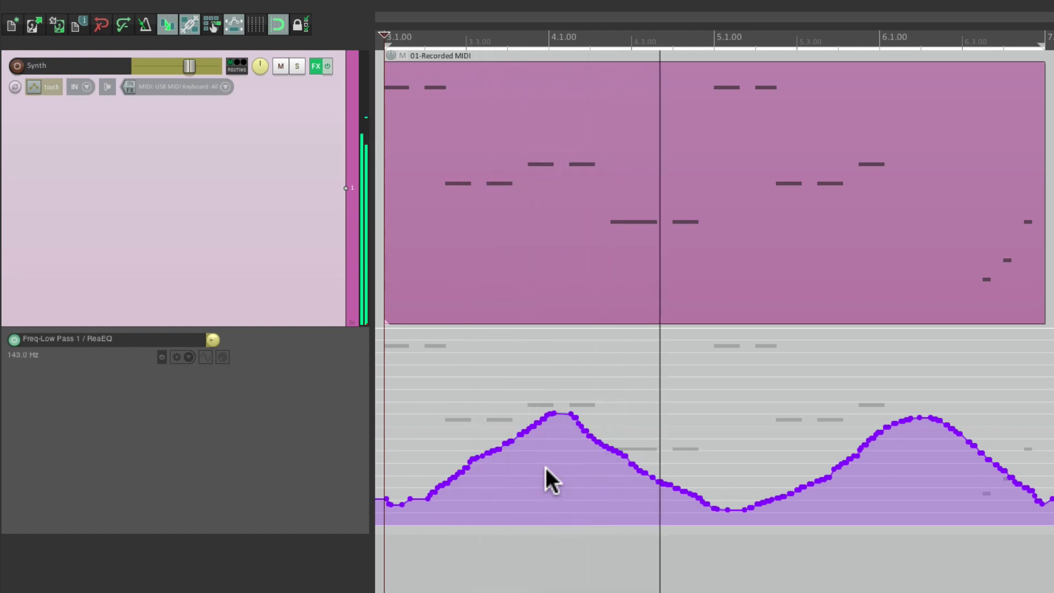
key(space)
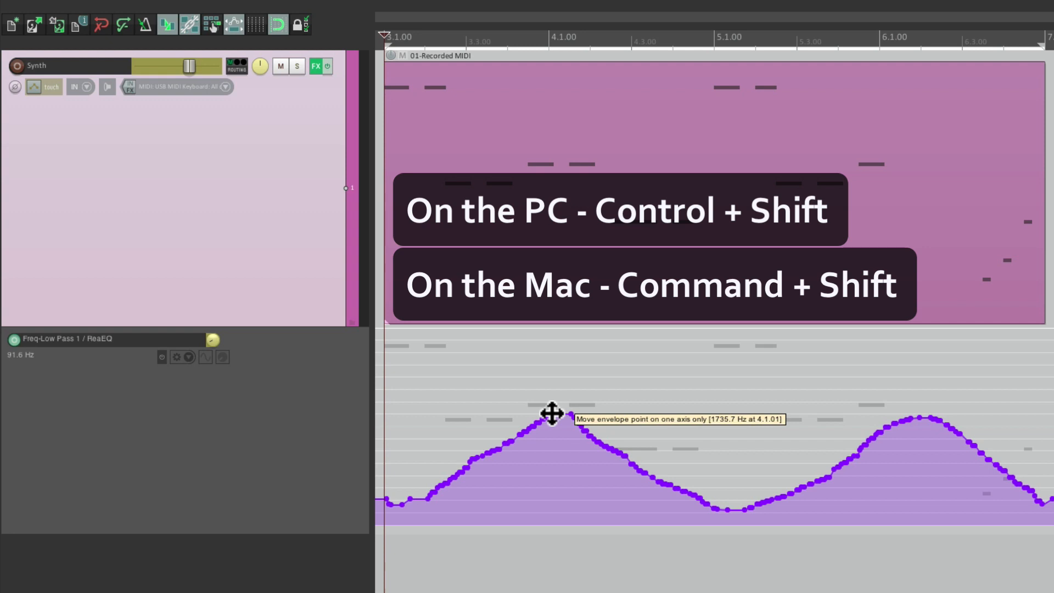
Raise all selected low-pass frequency points together on the vertical axis only, lower them slightly, and audition the brighter sweep
drag(552, 413, 546, 358)
key(space)
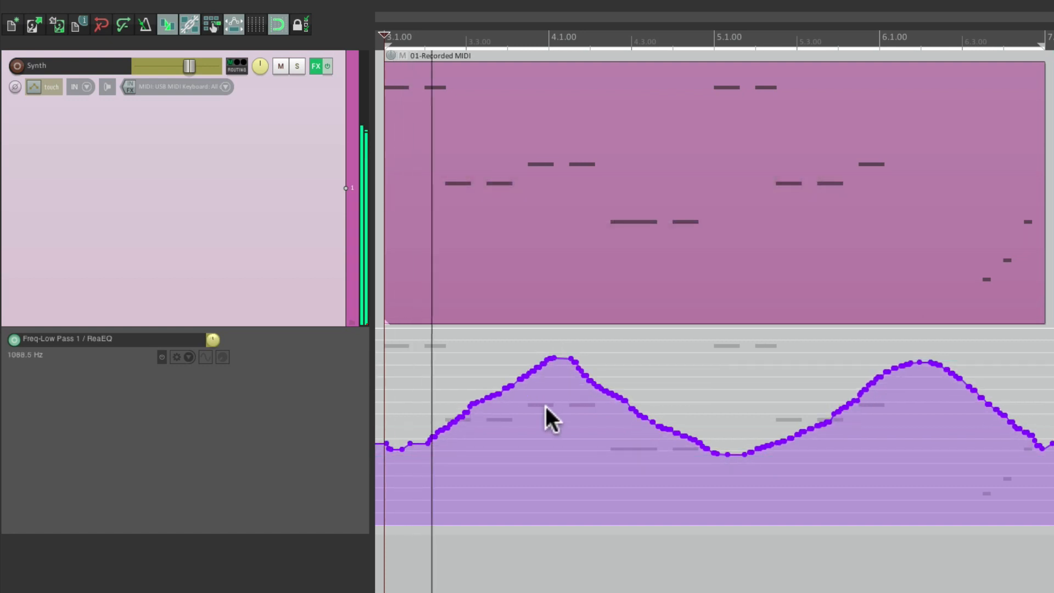
drag(548, 358, 548, 362)
key(space)
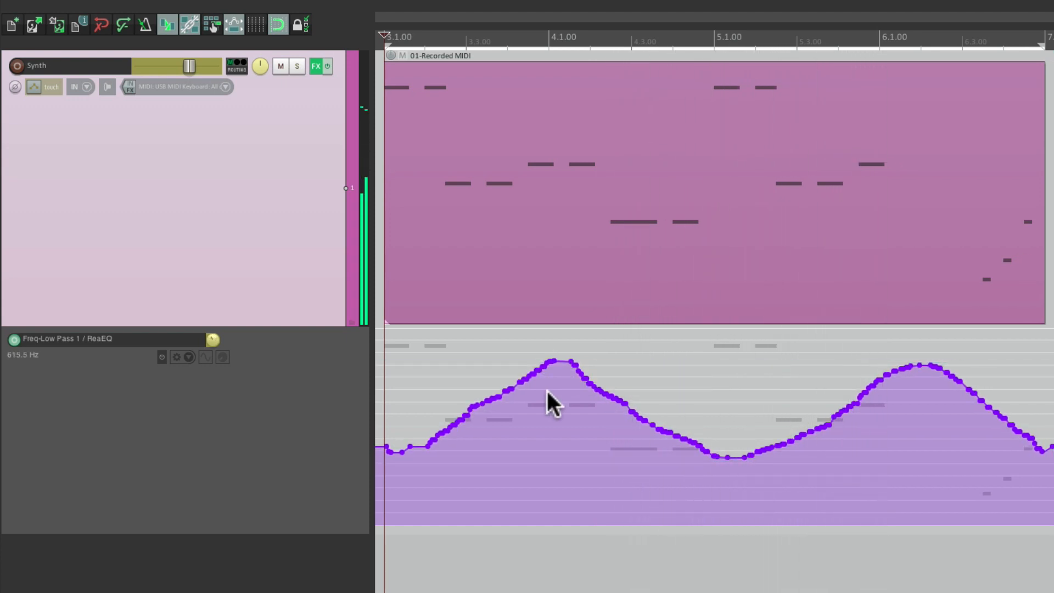
mouse_move(545, 370)
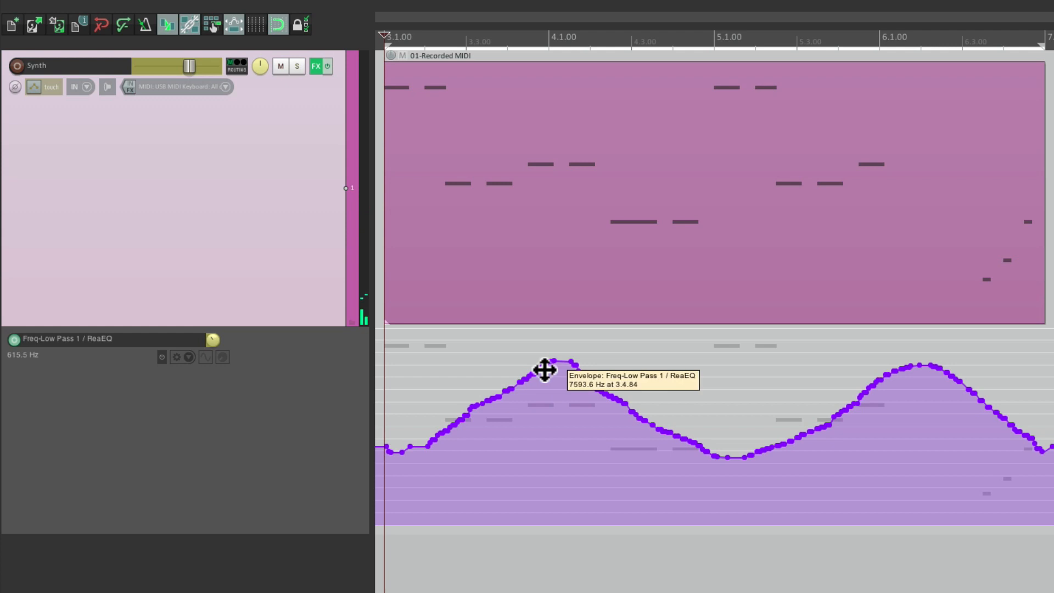
Undo back to the original low-pass sweep and play it, and redo the raised inverted envelope to compare by playback
key(super+z)
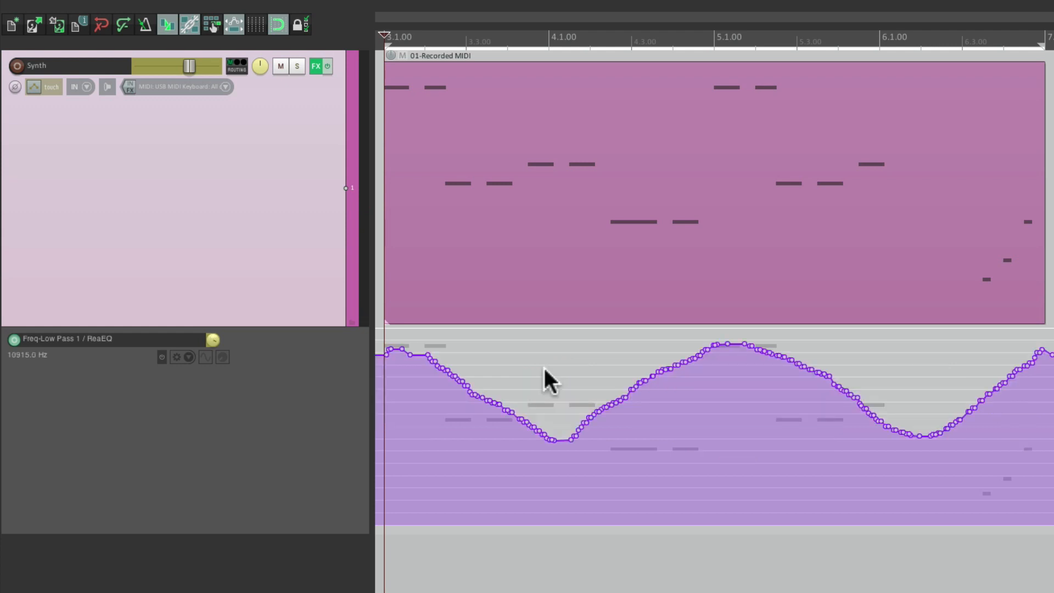
key(space)
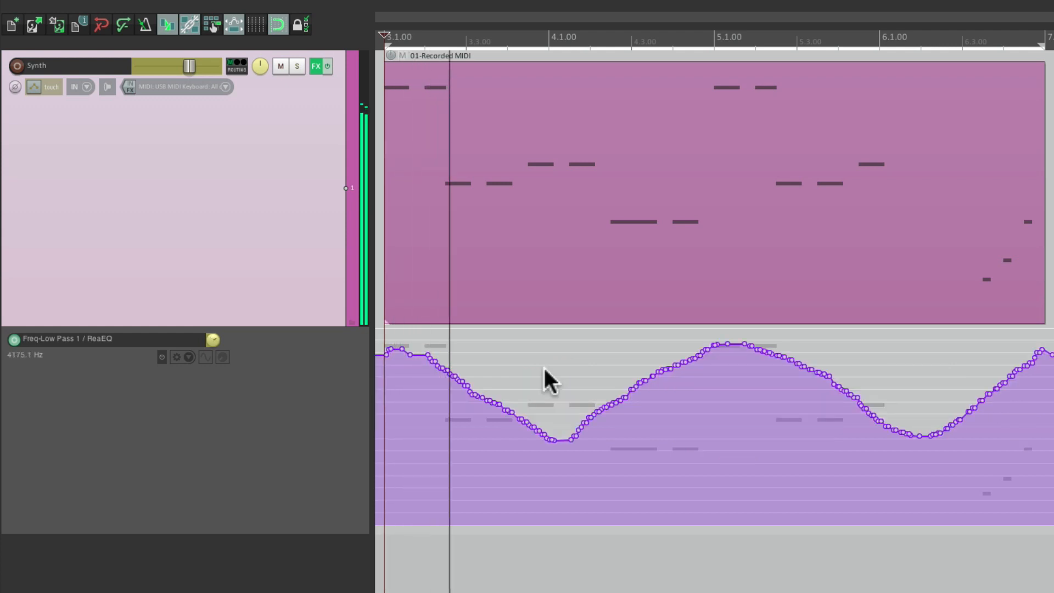
key(space)
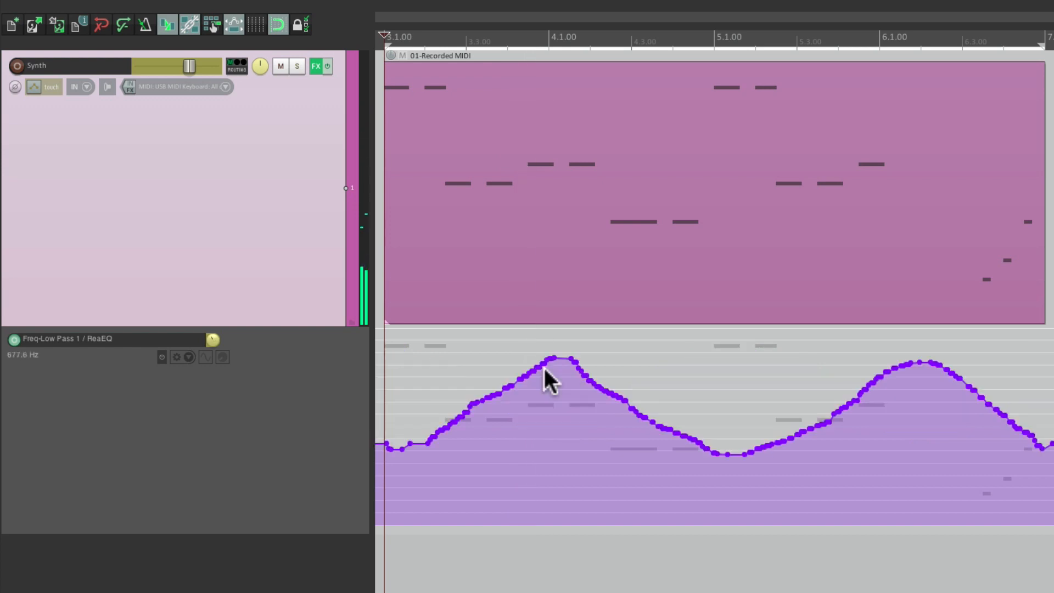
key(super+shift+z)
key(space)
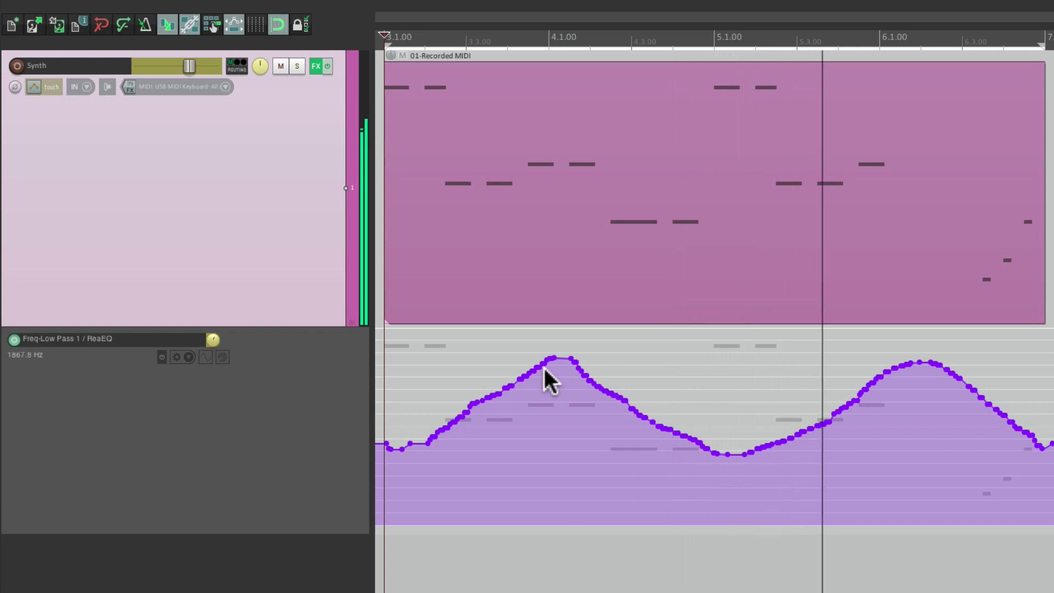
key(space)
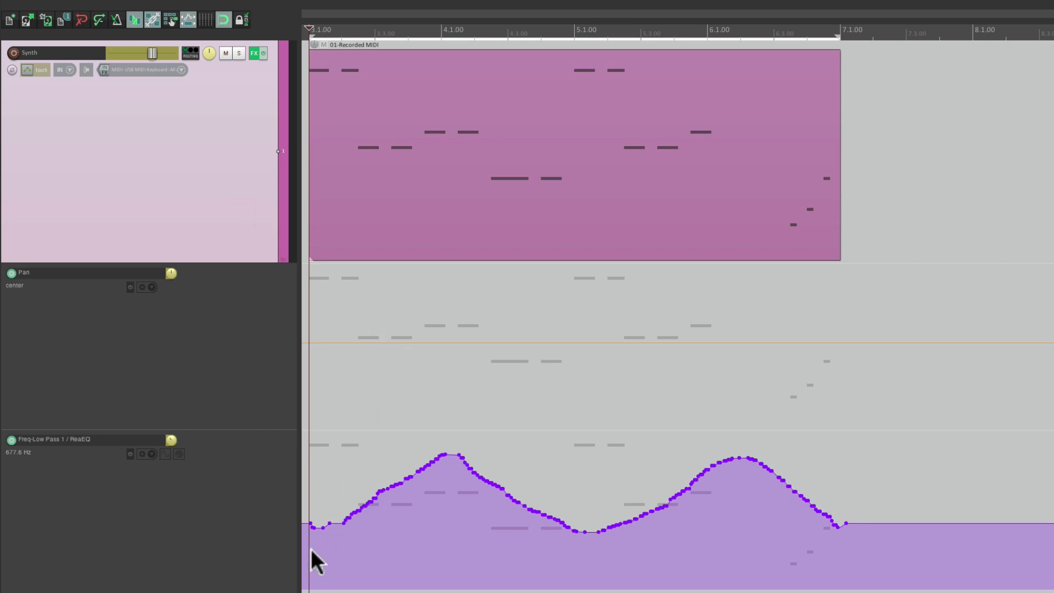
Copy the low-pass frequency points within a time selection from 3.1.00 to 7.1.00 and paste them into the Pan envelope
drag(310, 548, 837, 546)
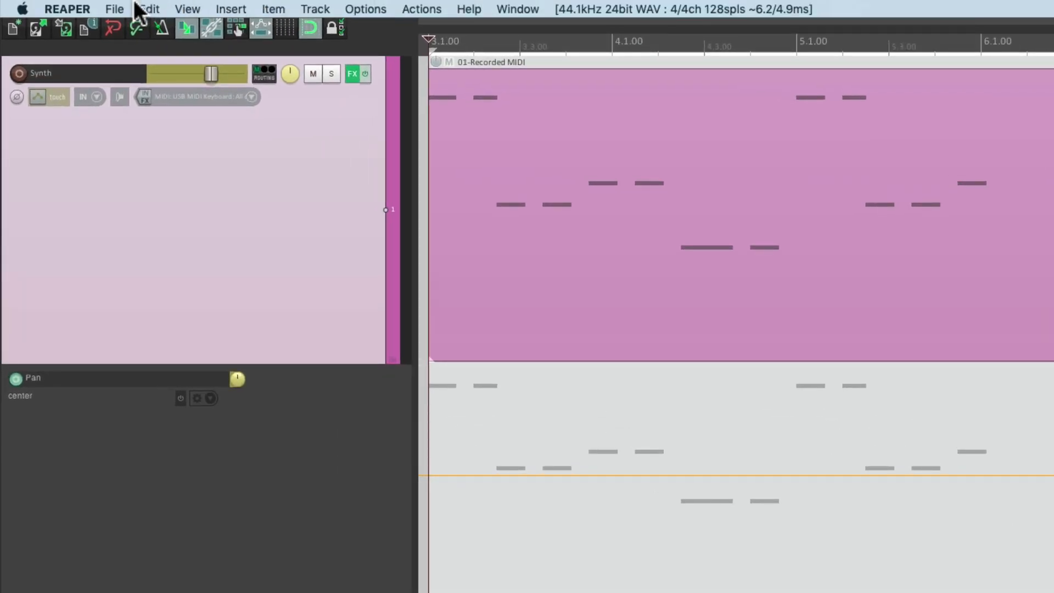
click(142, 9)
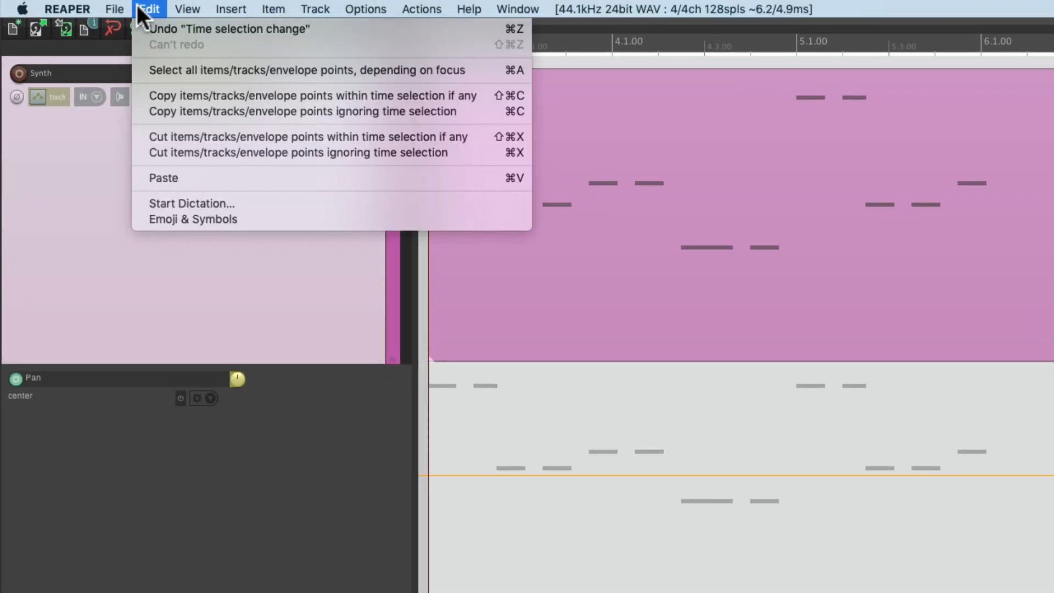
click(137, 91)
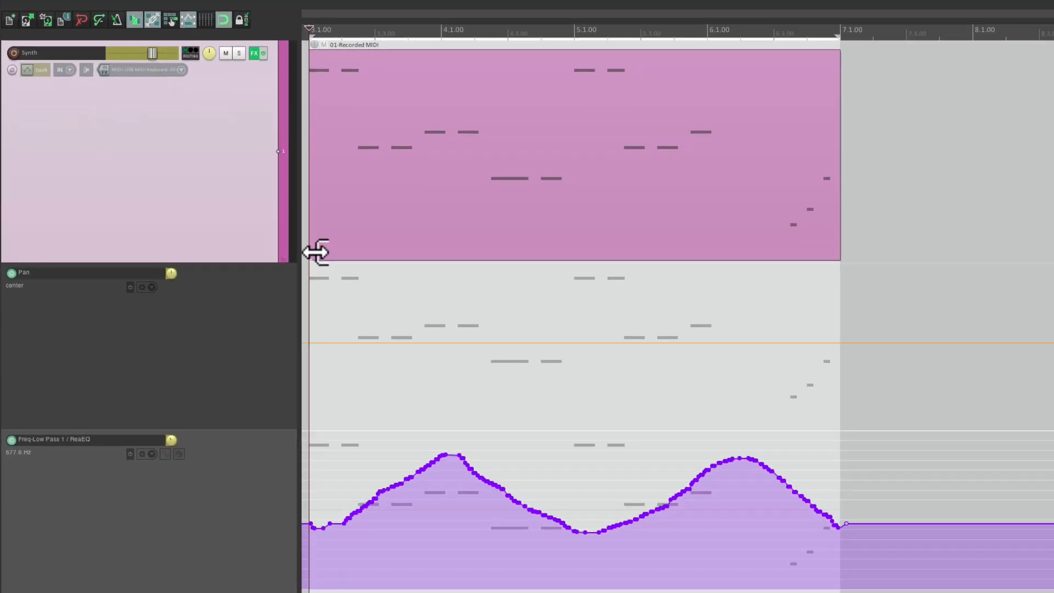
click(309, 378)
key(ctrl+v)
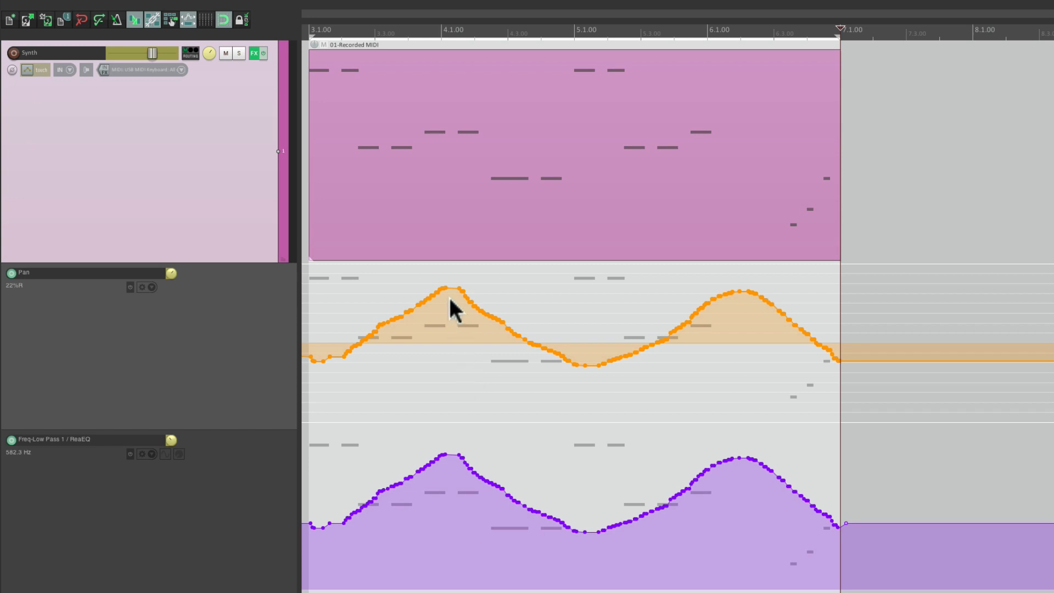
click(591, 380)
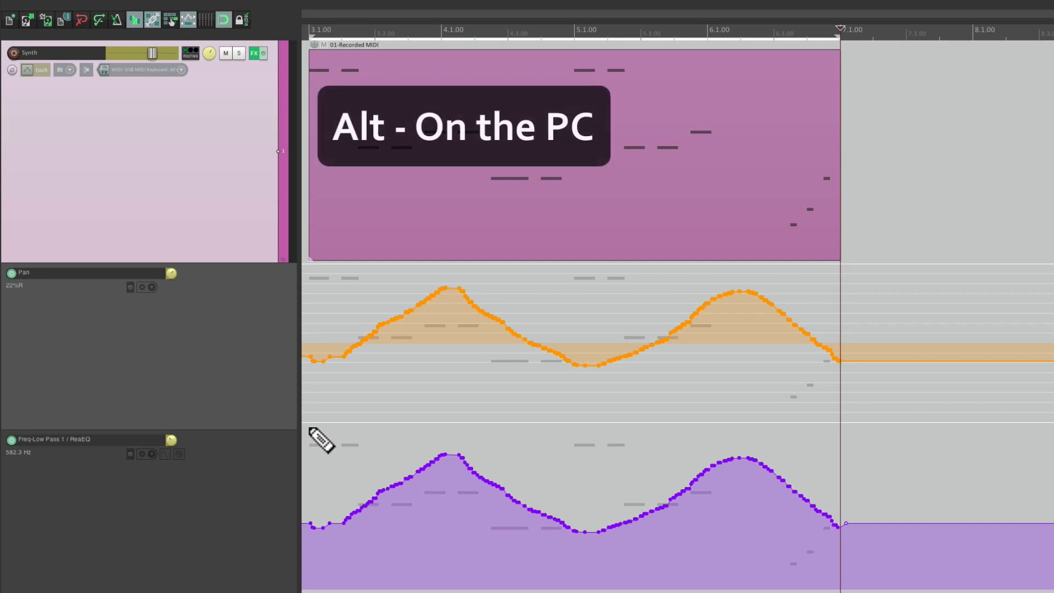
Draw an automation item on the Pan envelope from 3.1.00 to 7.1.00 and open its properties
drag(309, 429, 837, 424)
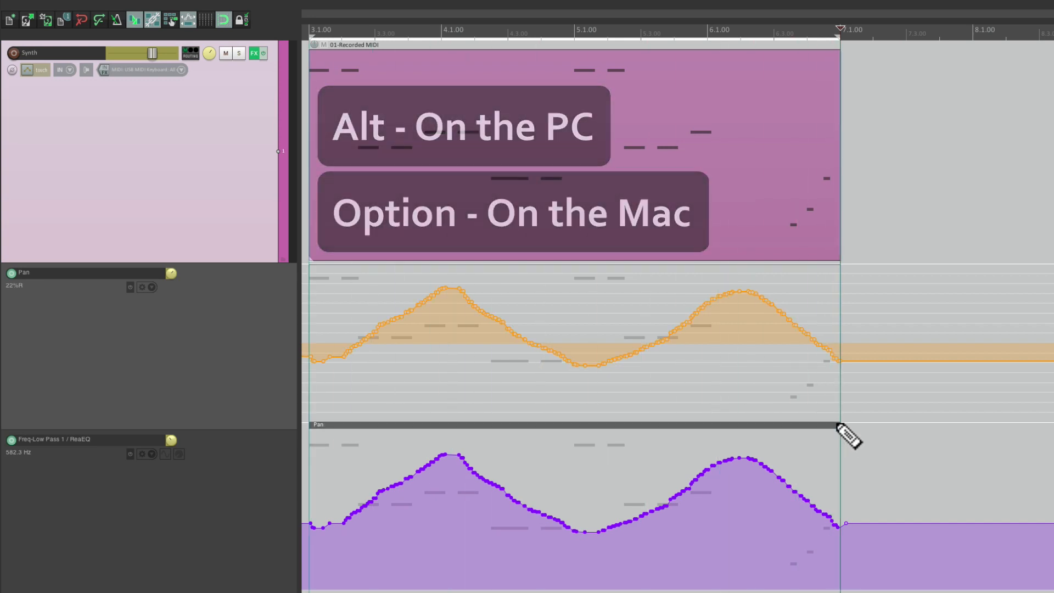
double_click(512, 422)
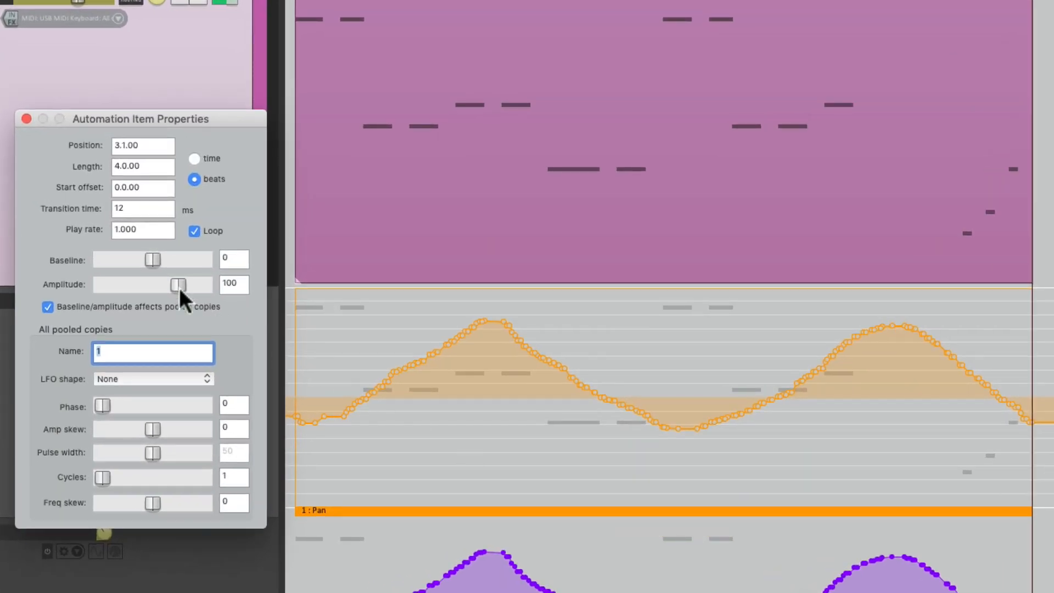
Set the pan automation item's amplitude to 200 and baseline to -48, and audition the wide panning
drag(179, 287, 212, 287)
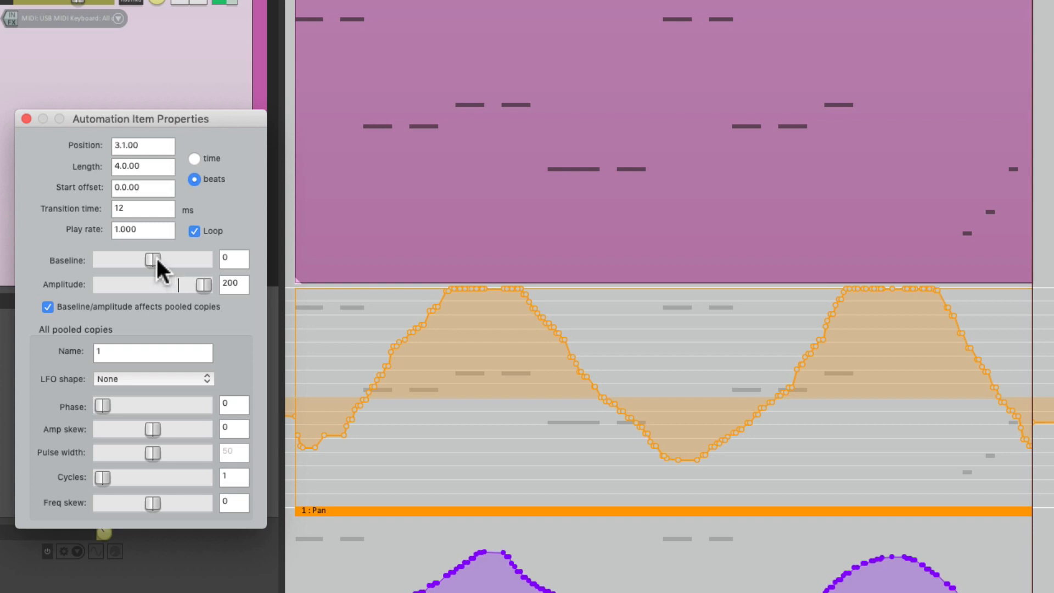
drag(157, 261, 134, 275)
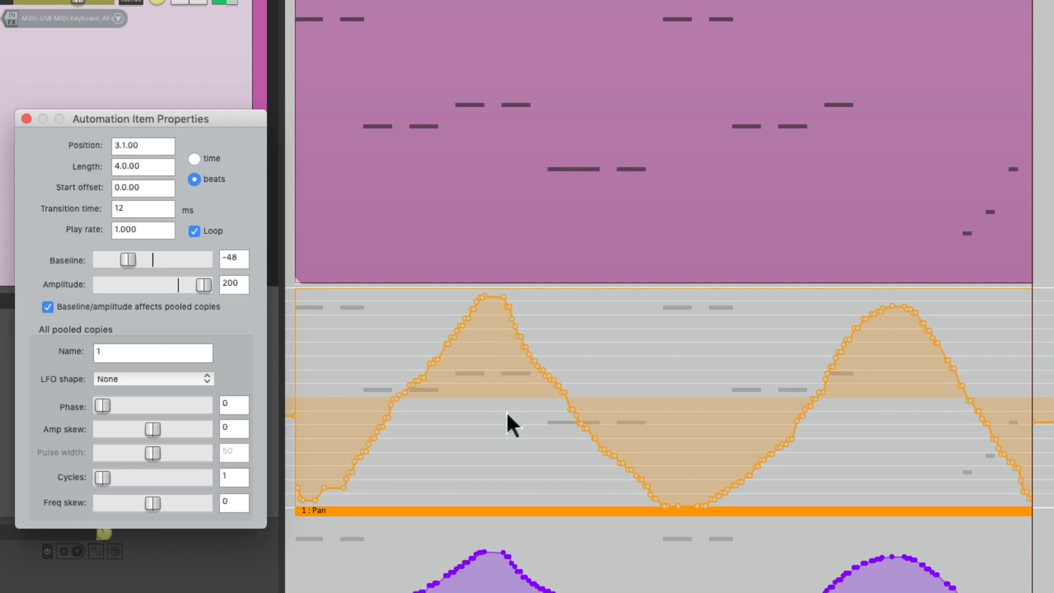
key(space)
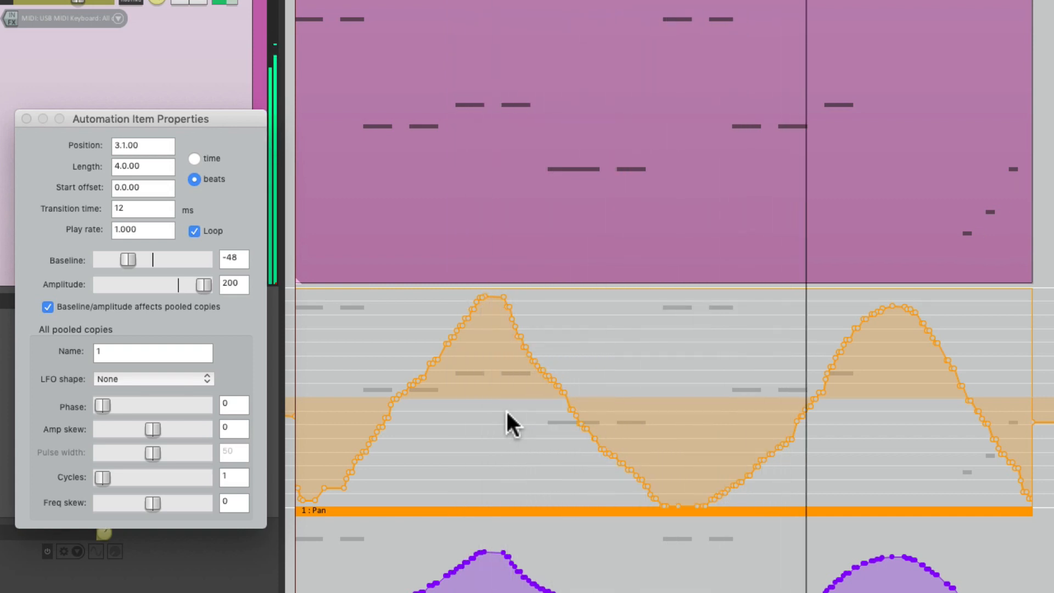
key(space)
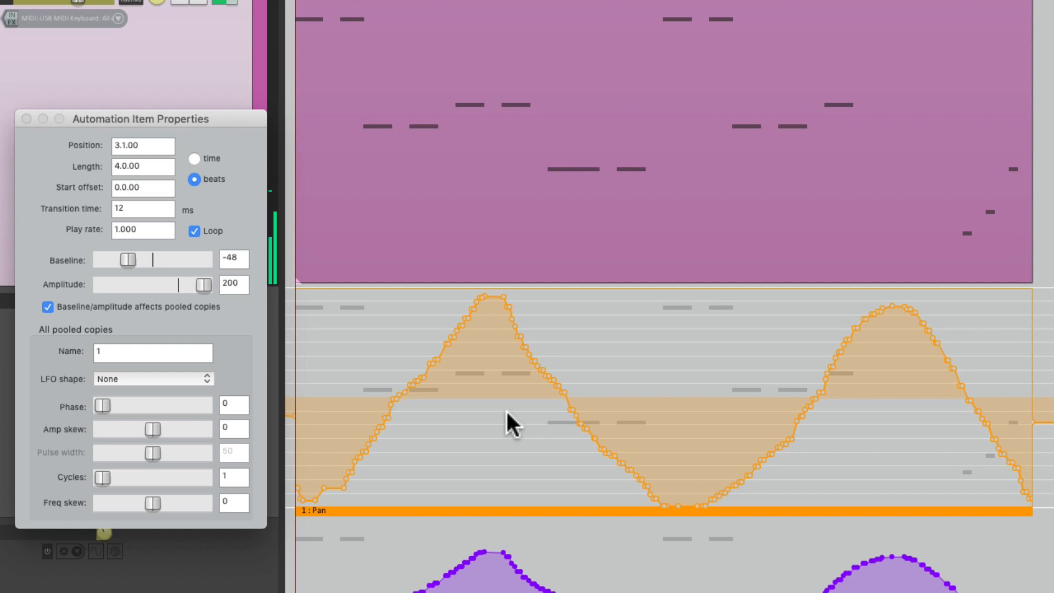
Reduce the pan automation item's amplitude to 153, set its baseline to -32, and play the result
drag(203, 283, 195, 286)
drag(128, 258, 135, 258)
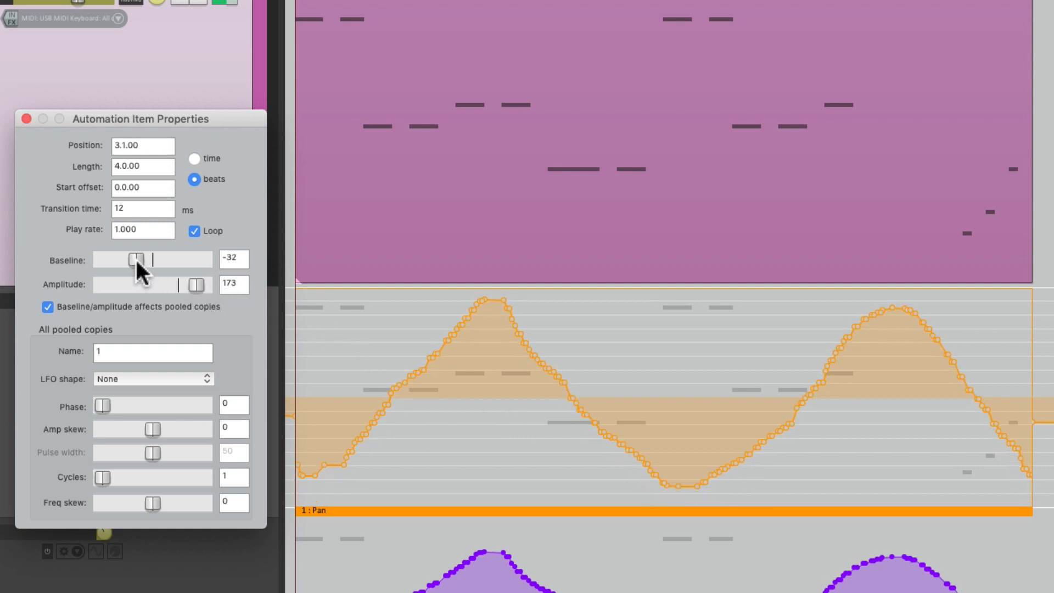
mouse_move(196, 285)
mouse_down()
mouse_move(185, 294)
mouse_move(193, 289)
mouse_up()
drag(137, 259, 139, 259)
key(space)
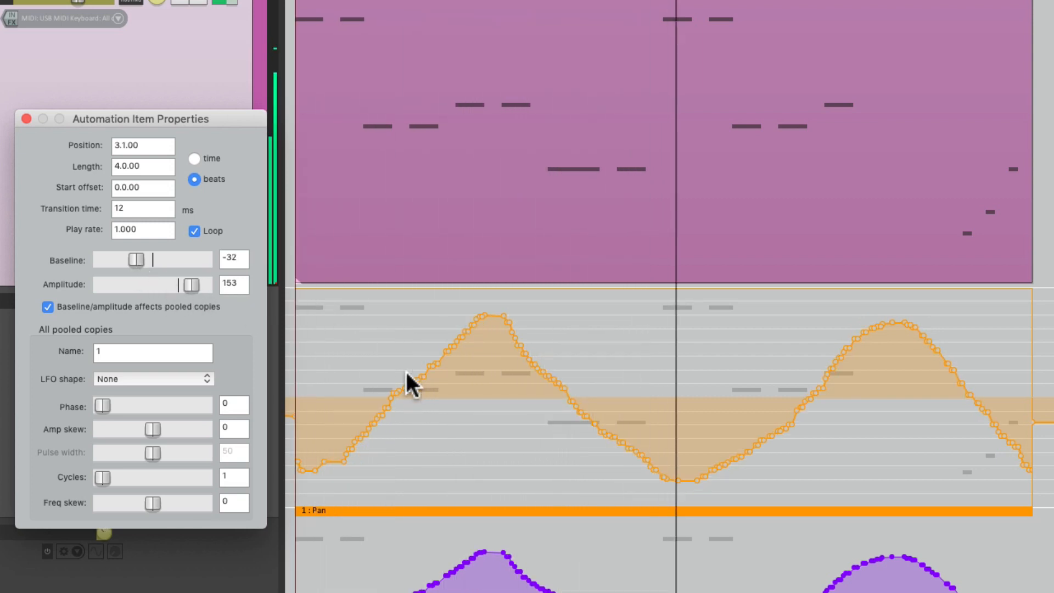
Set the pan automation item's play rate to 2, audition the faster panning, and close the item's properties
key(space)
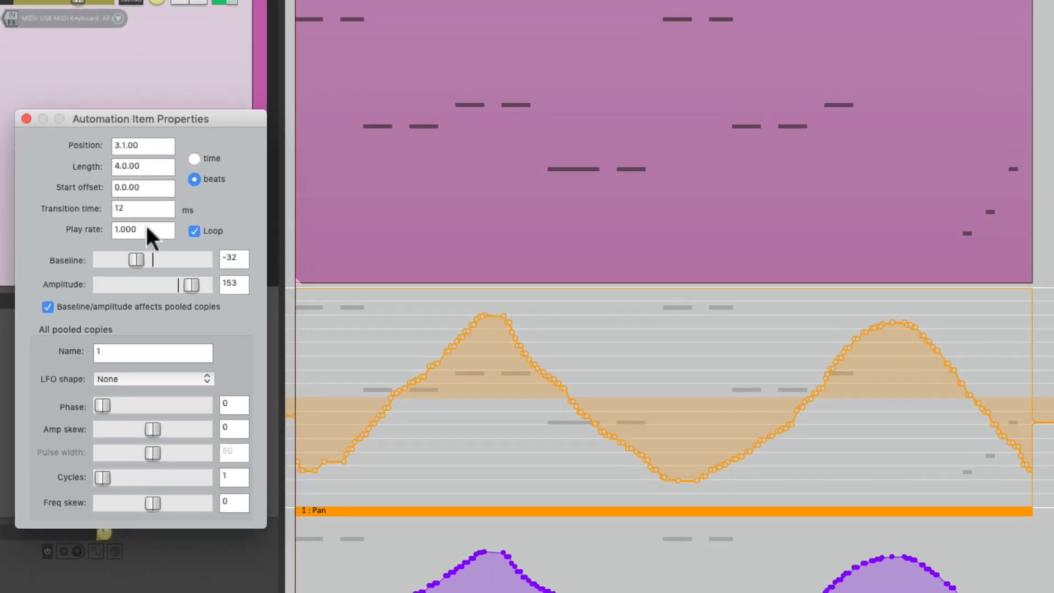
double_click(146, 229)
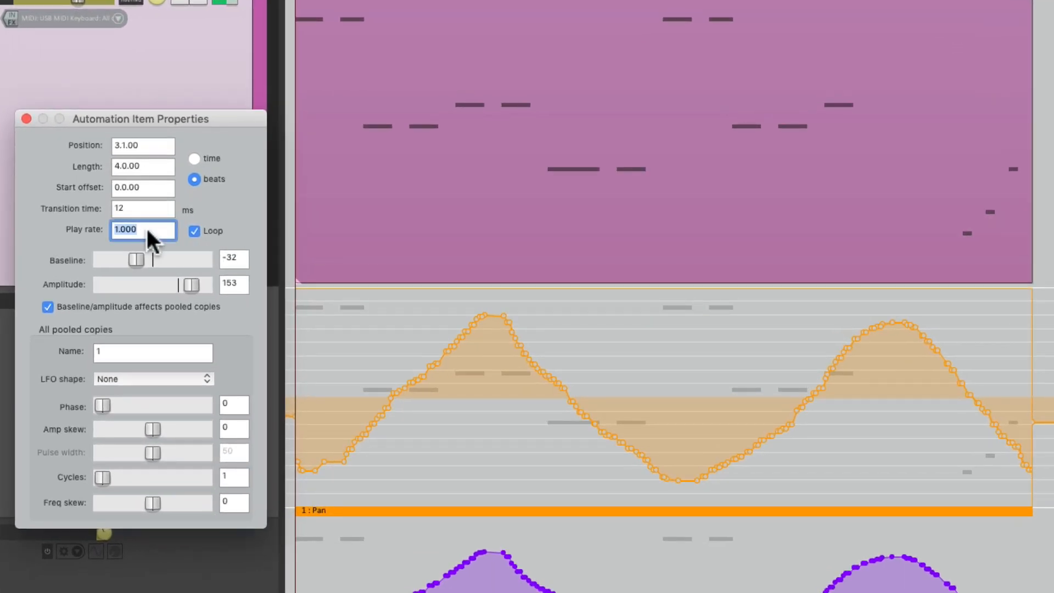
text(2)
key(Return)
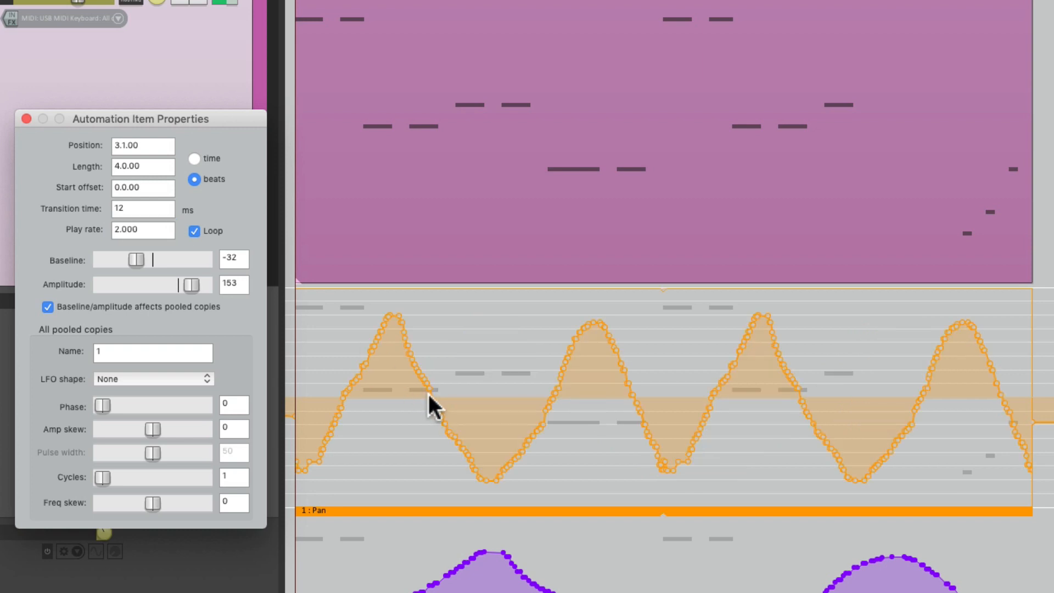
key(space)
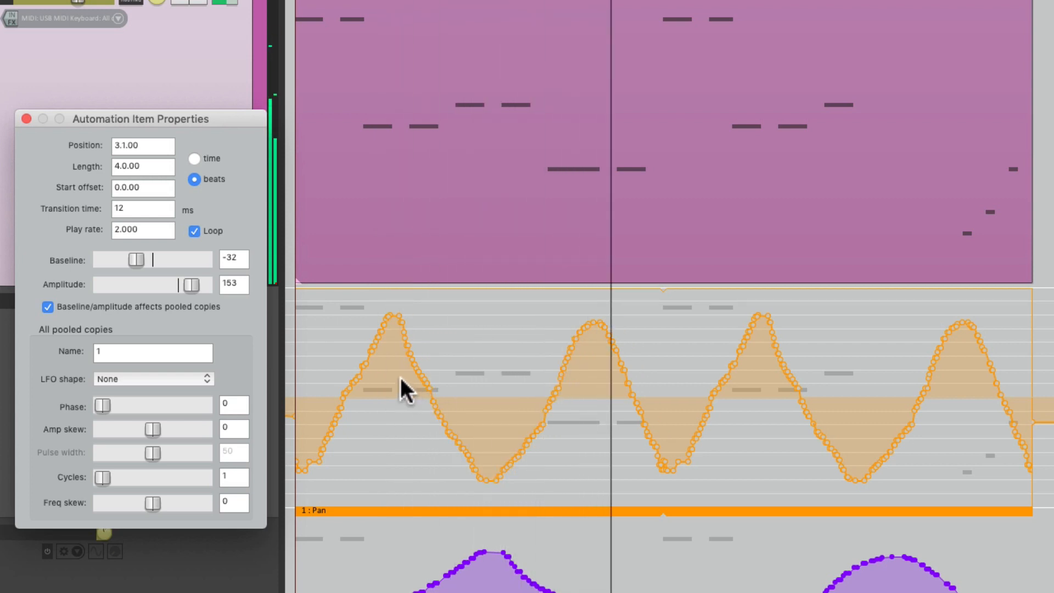
key(space)
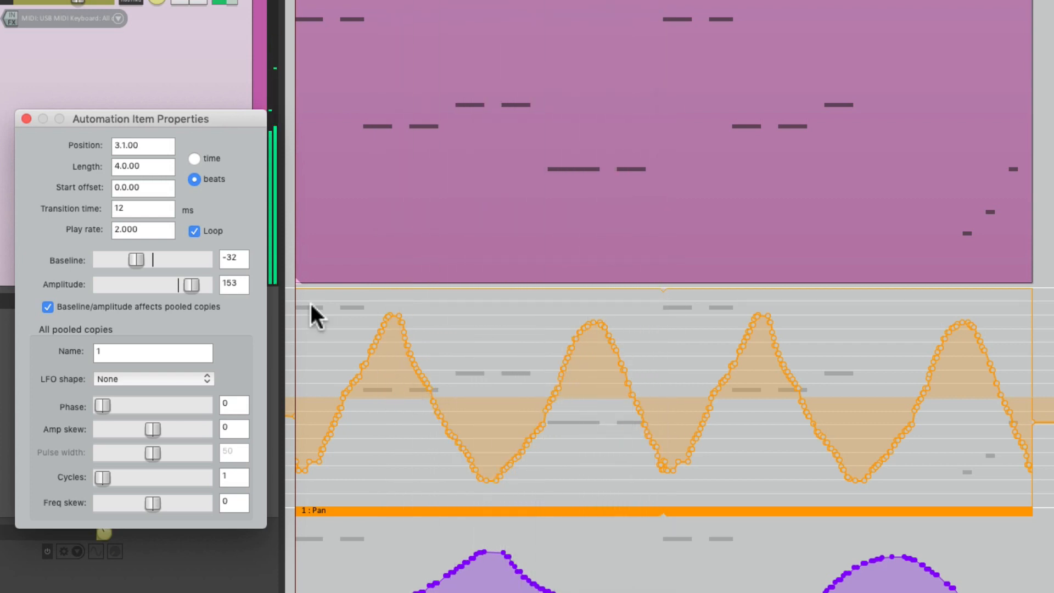
click(26, 119)
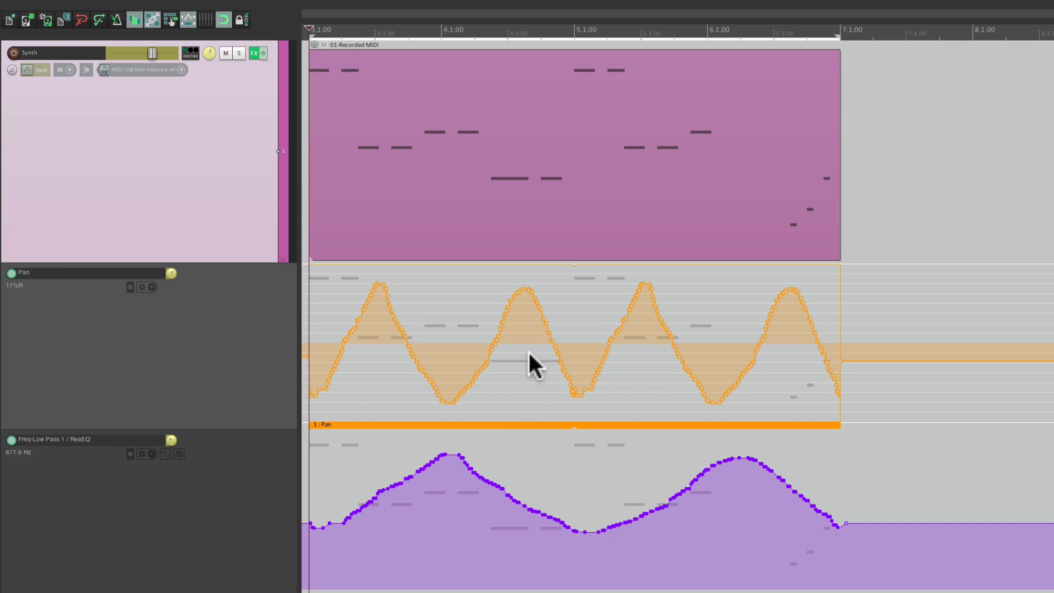
Delete the automation item on the Pan envelope while preserving its points, and play the result
right_click(502, 420)
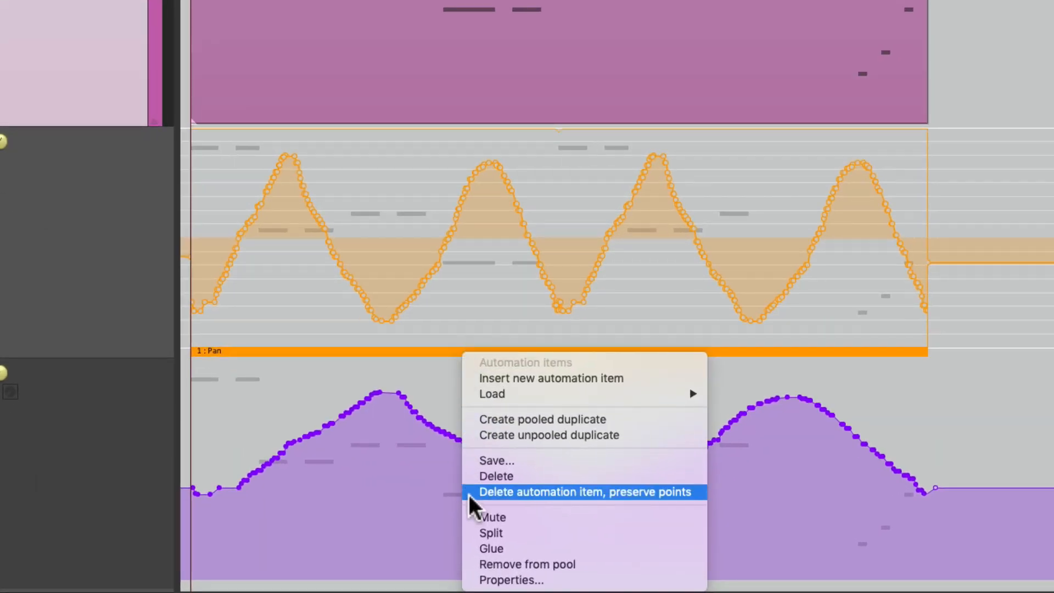
click(469, 495)
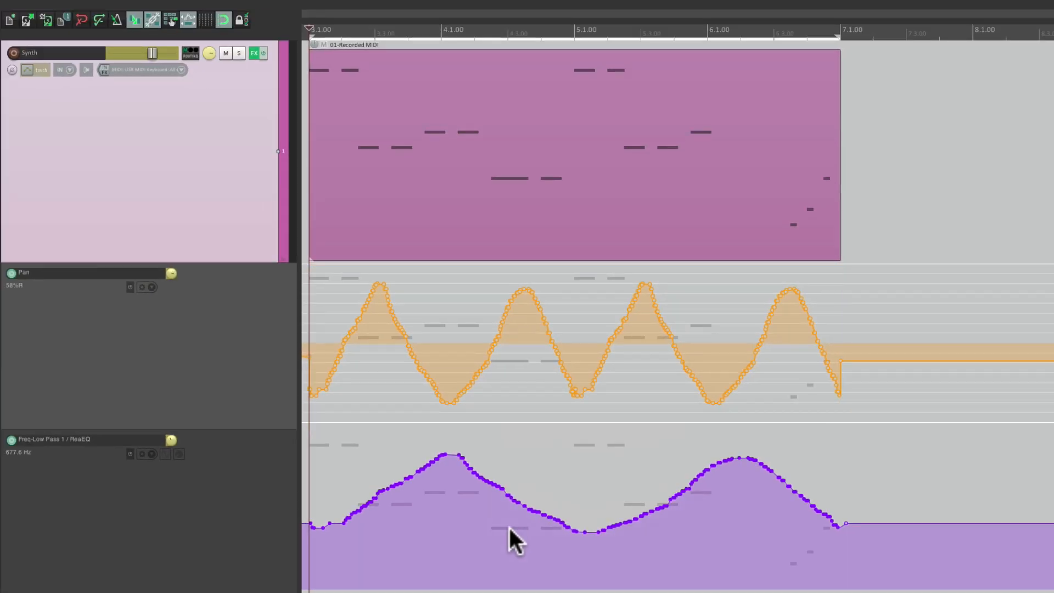
key(space)
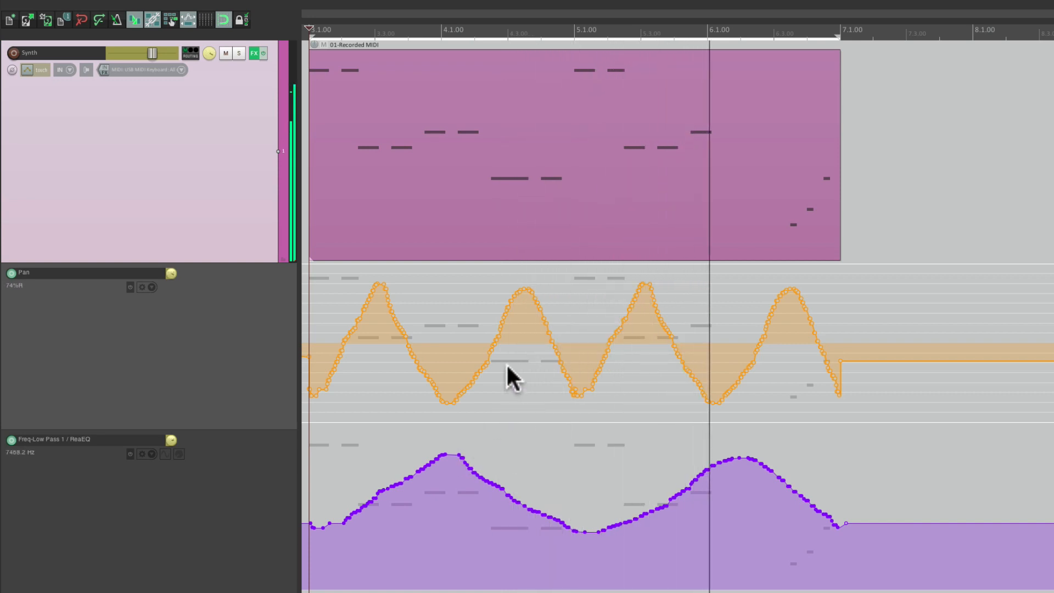
key(space)
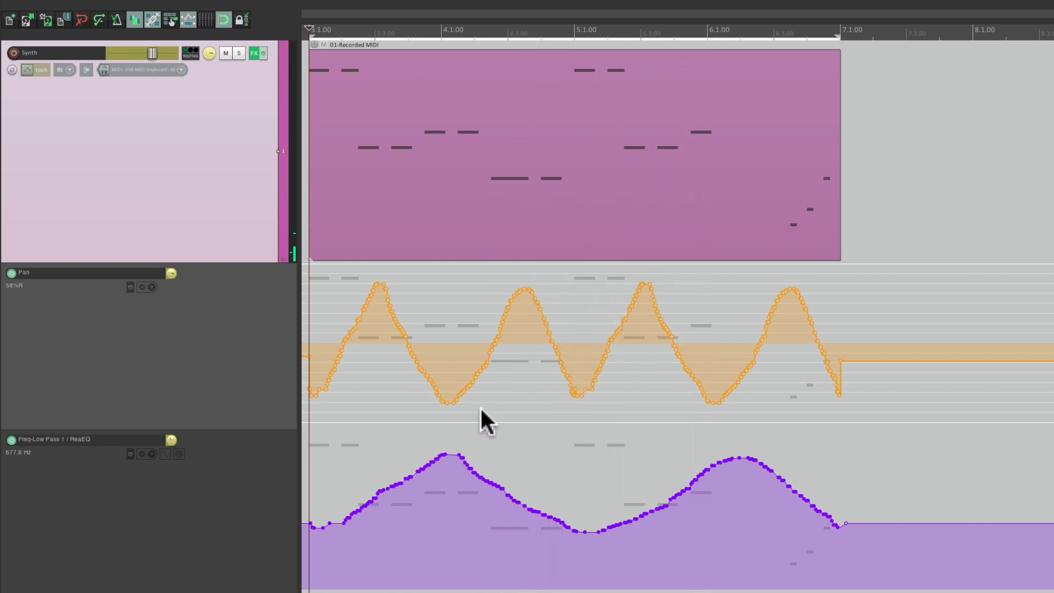
Invert the selected low-pass frequency points, raise the curve to about 7.9 kHz at 3.1.00, and audition it
right_click(440, 456)
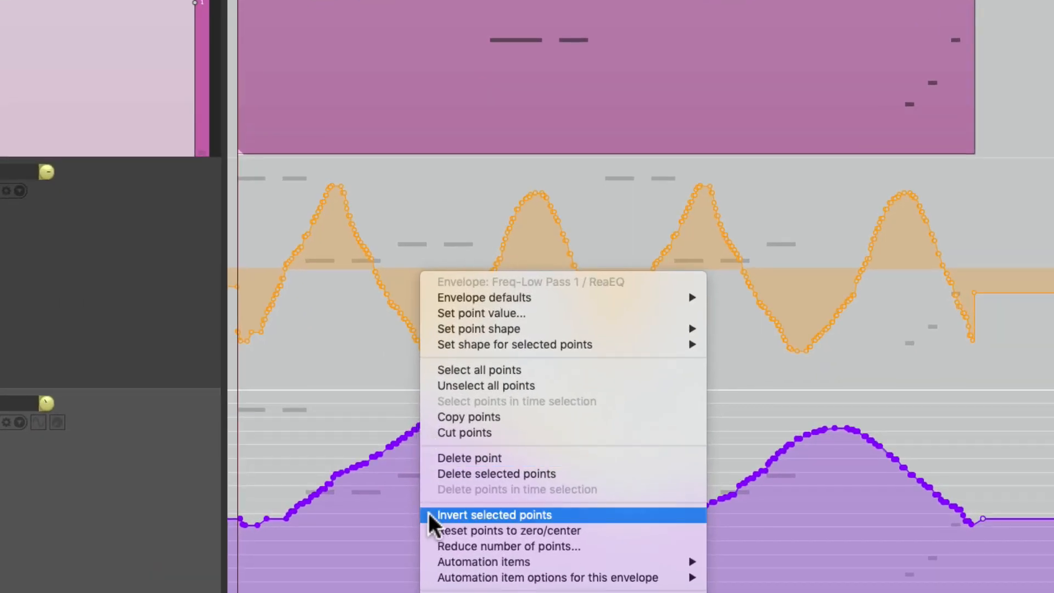
click(428, 513)
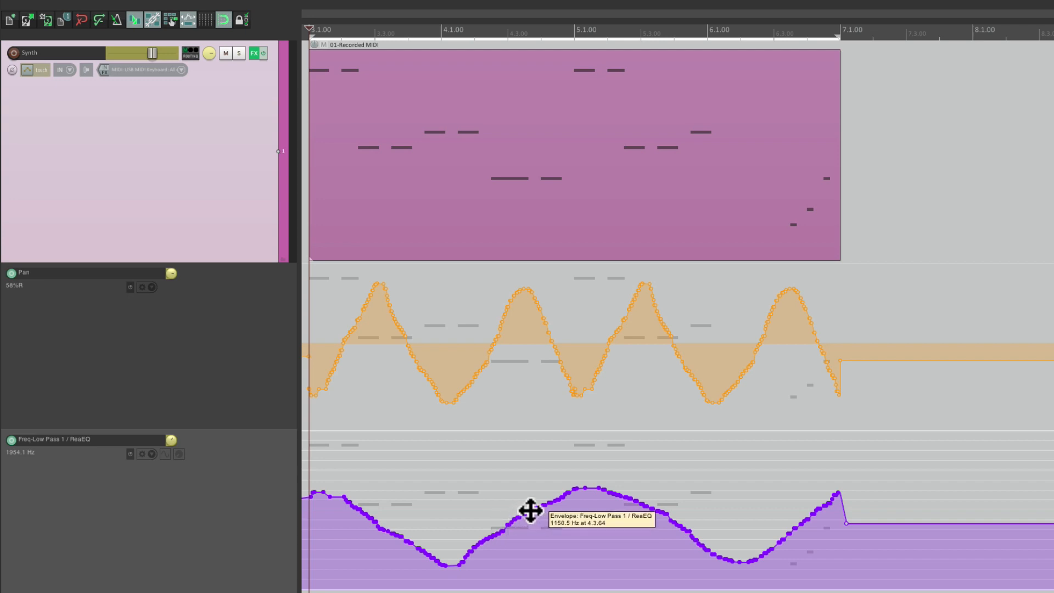
drag(529, 509, 551, 466)
key(space)
key(space)
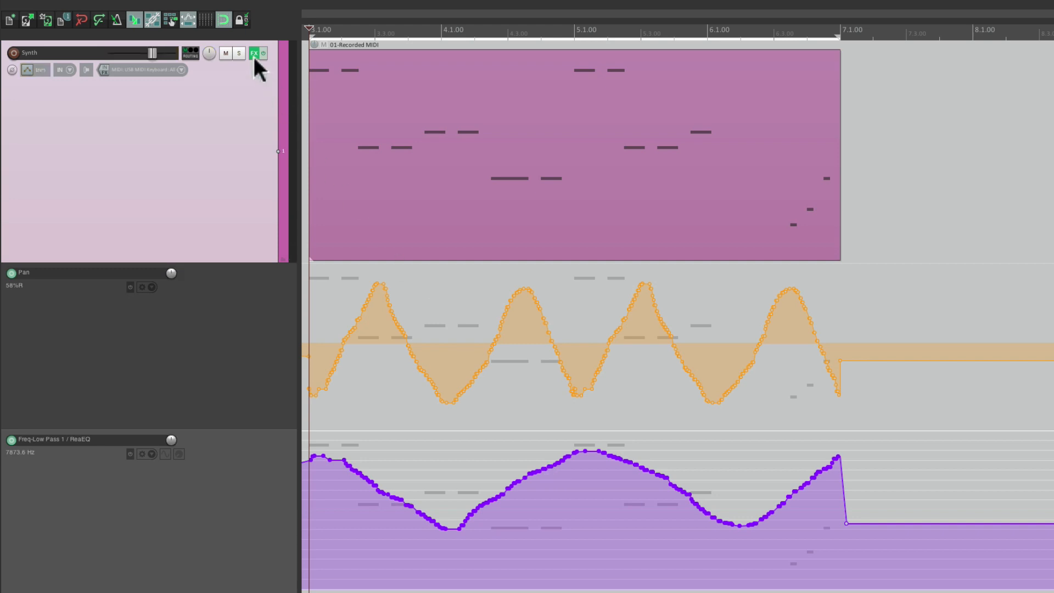
Add a second band to the Synth track's ReaEQ as a High Pass at 311.4 Hz with a bandwidth of 0.75 octaves
click(254, 55)
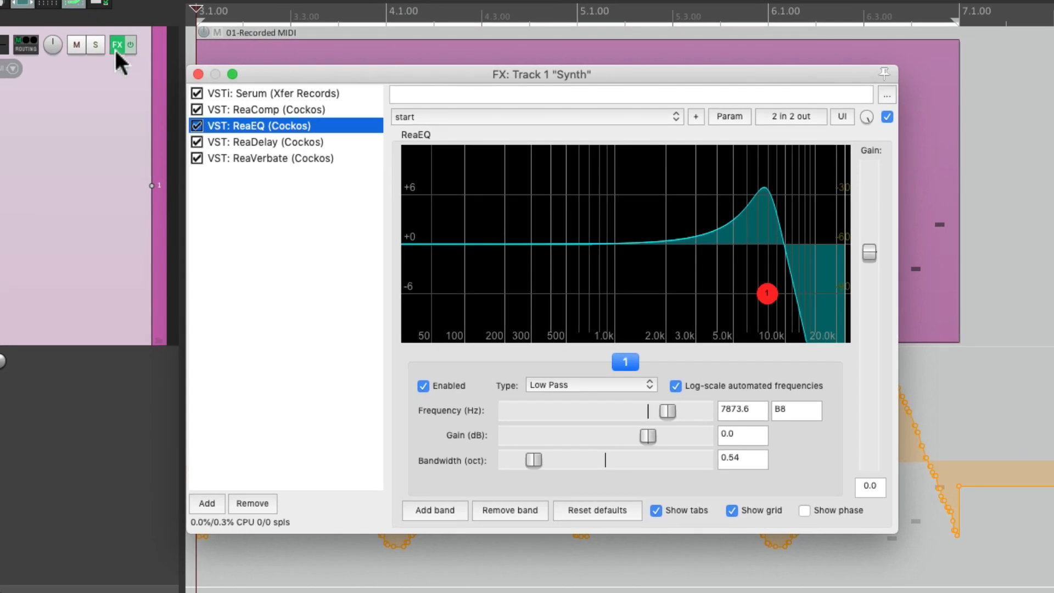
click(444, 509)
click(598, 384)
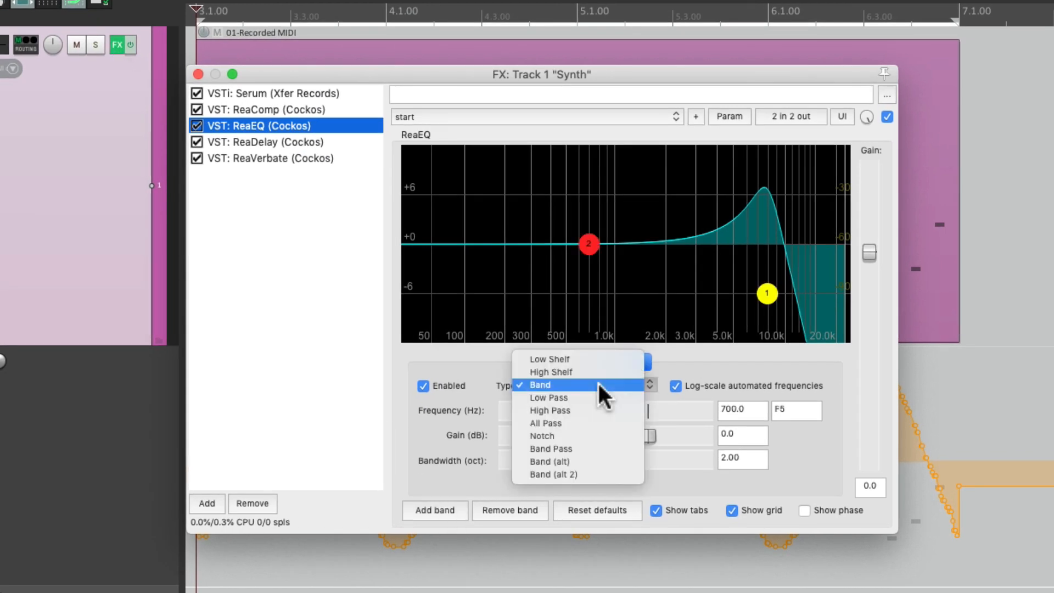
click(594, 410)
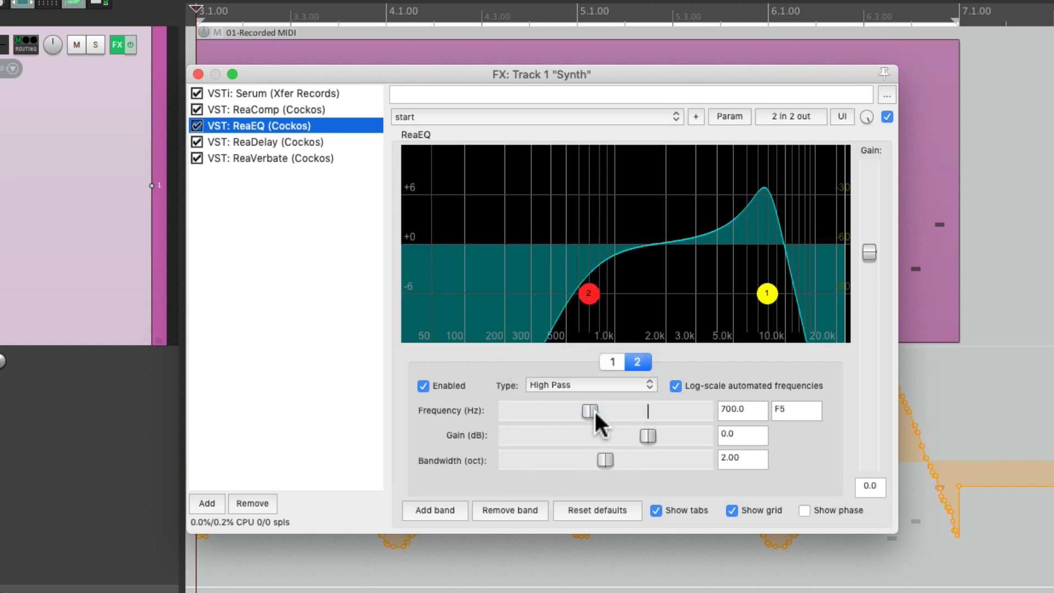
drag(586, 288, 525, 292)
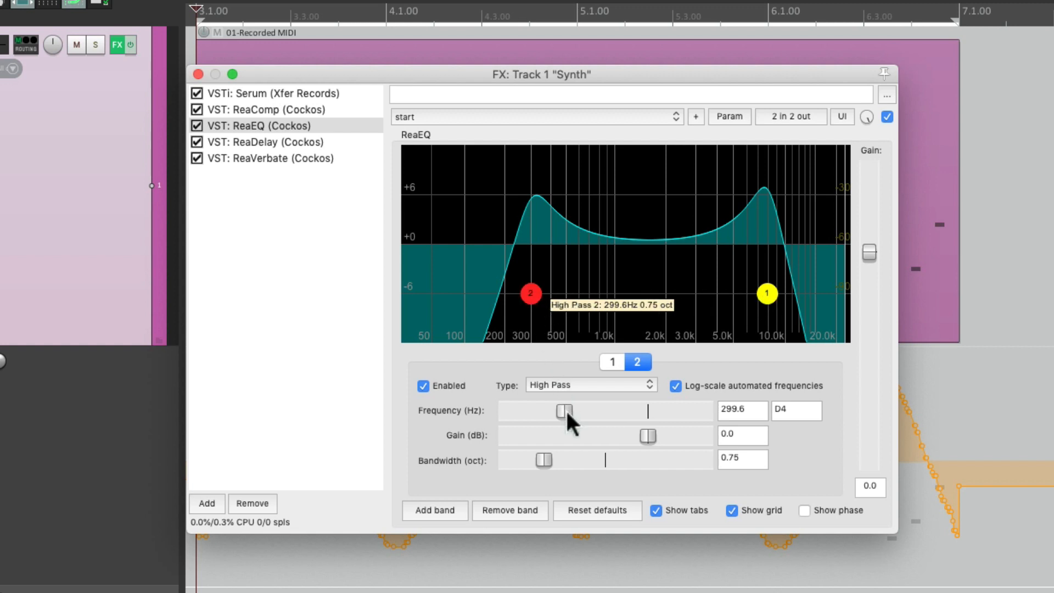
drag(566, 408, 567, 409)
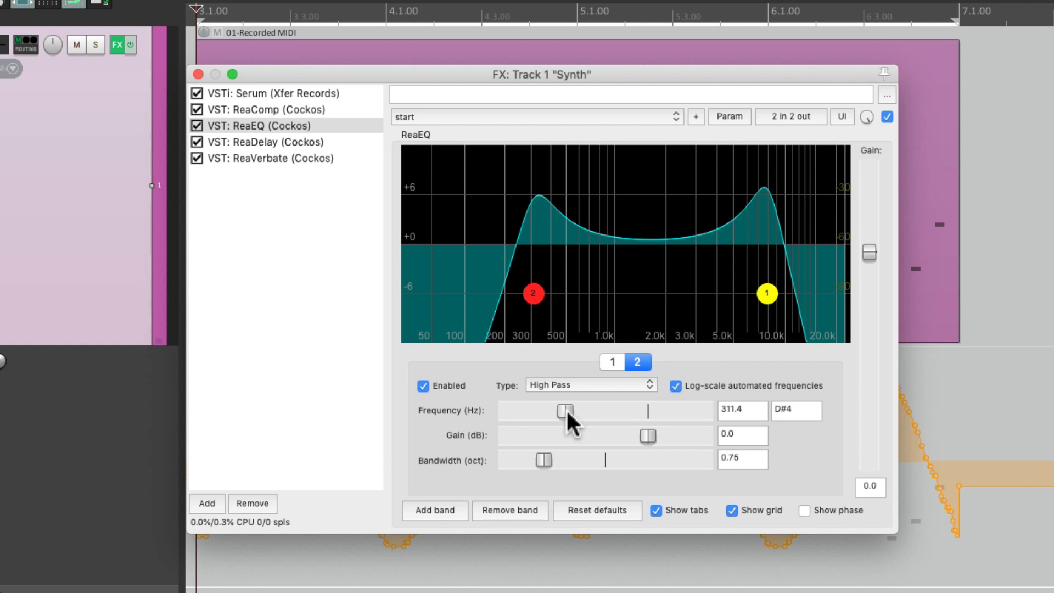
Show the track envelope for the High Pass 2 frequency and close the effects window
click(729, 114)
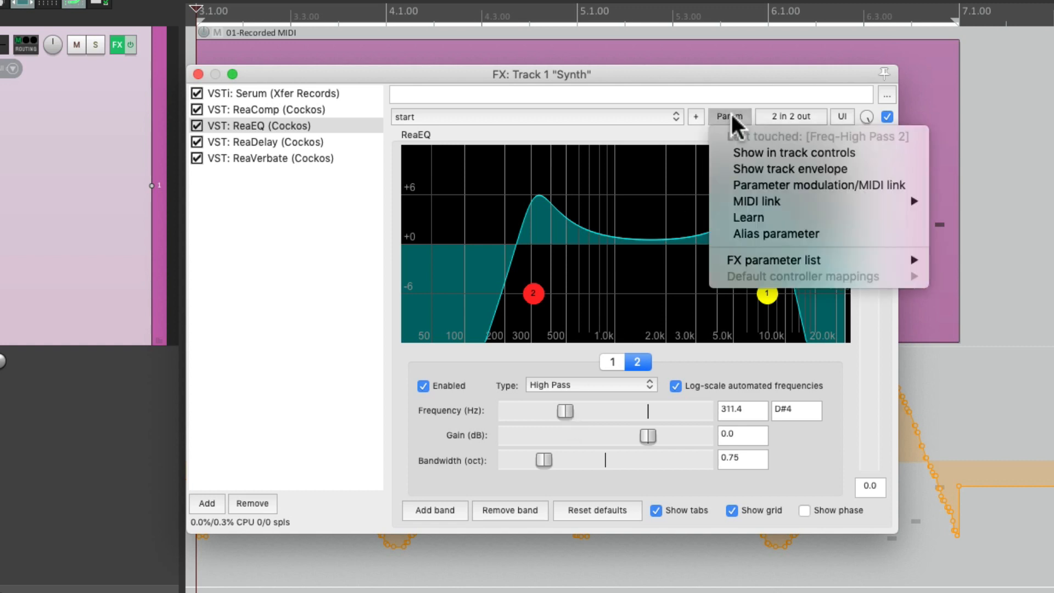
click(729, 171)
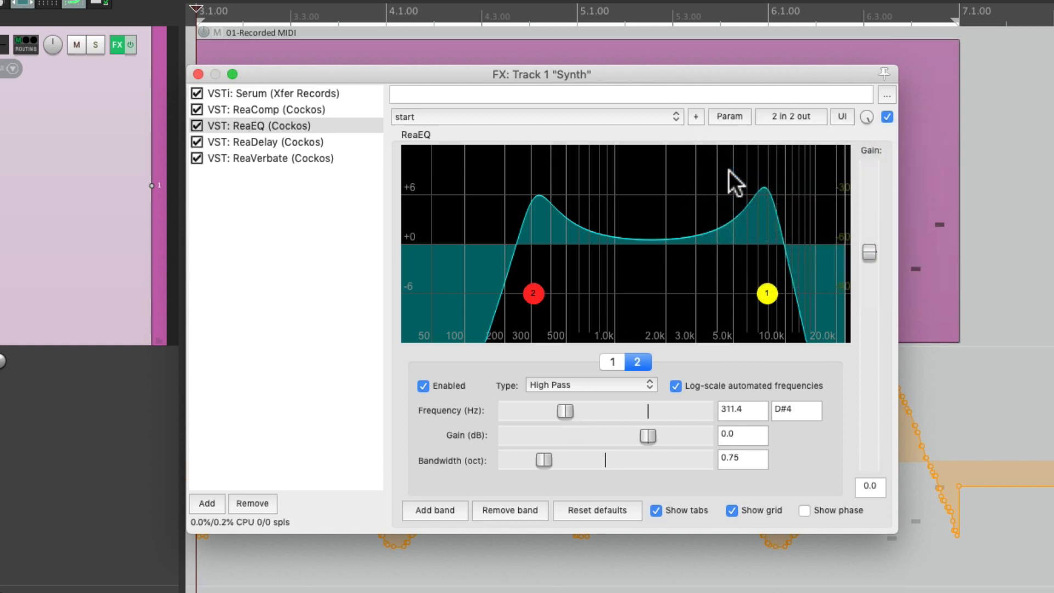
click(198, 74)
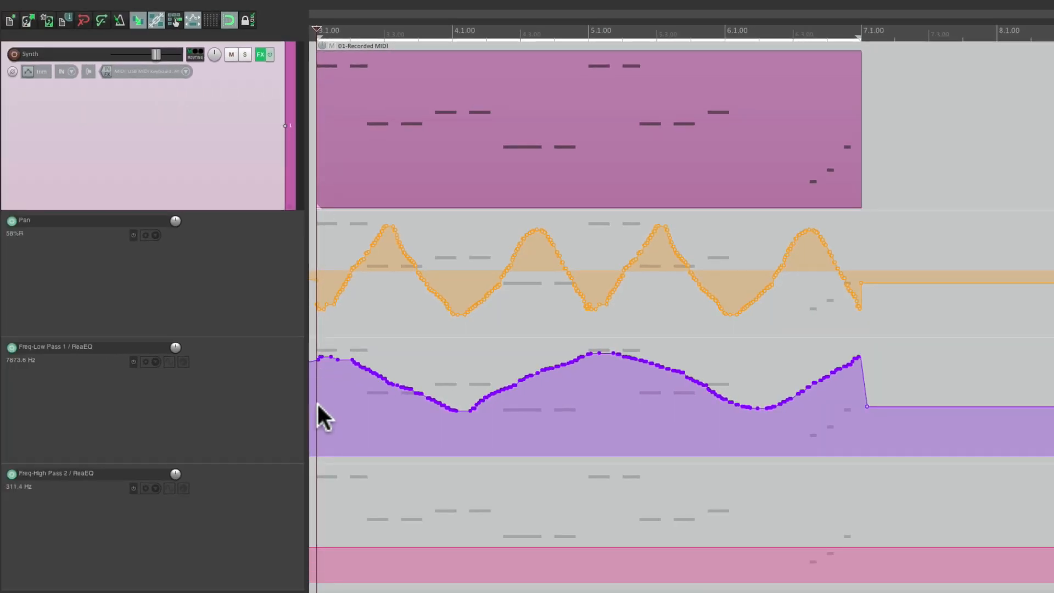
Copy the low-pass frequency points from 3.1.00 to 7.1.00, paste them into the High Pass 2 frequency envelope, and play the result
drag(318, 405, 861, 417)
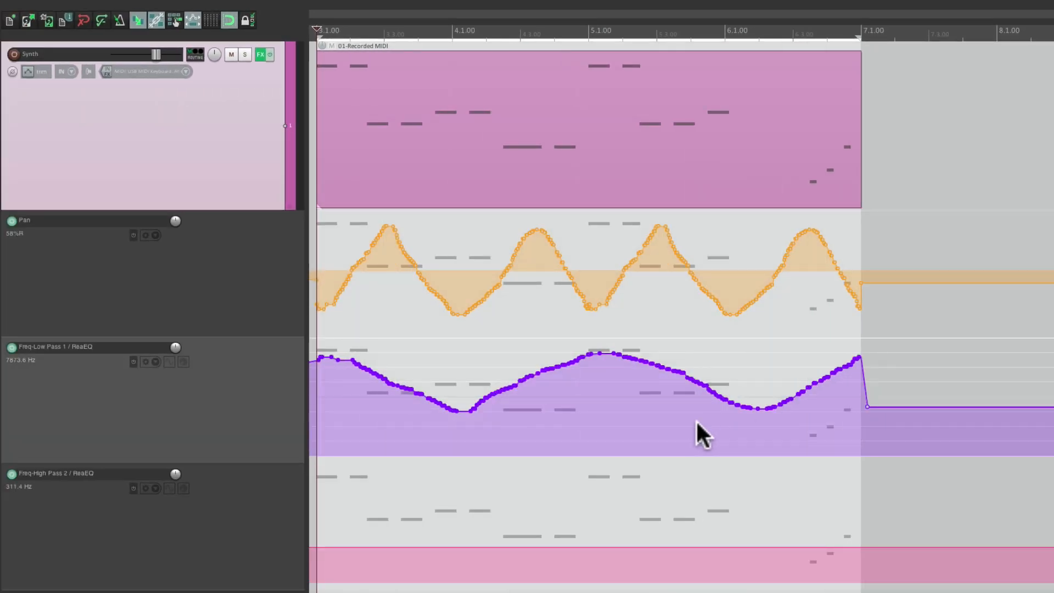
click(320, 559)
key(ctrl+v)
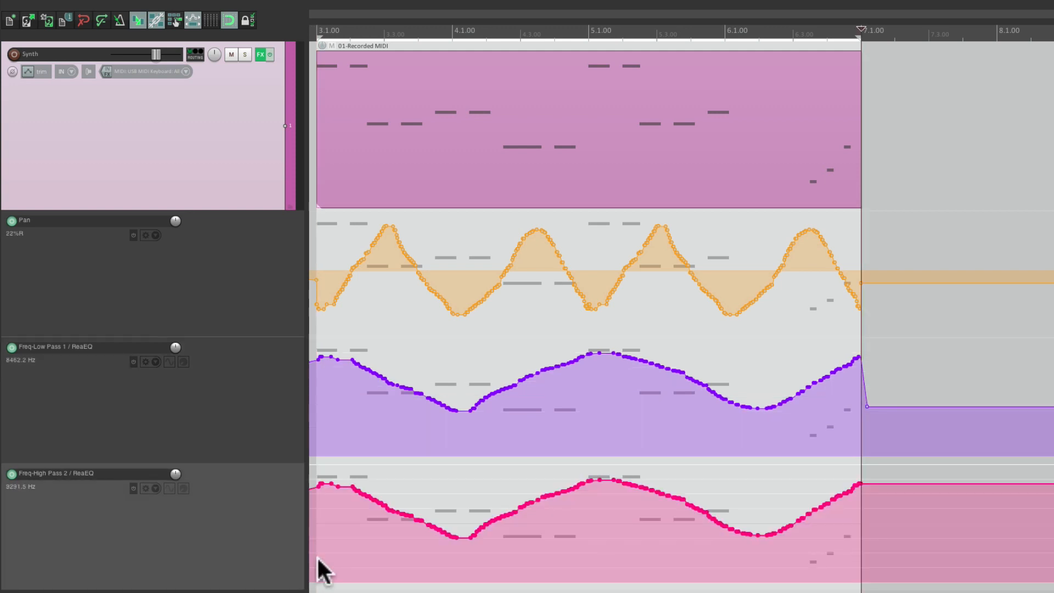
click(317, 537)
key(space)
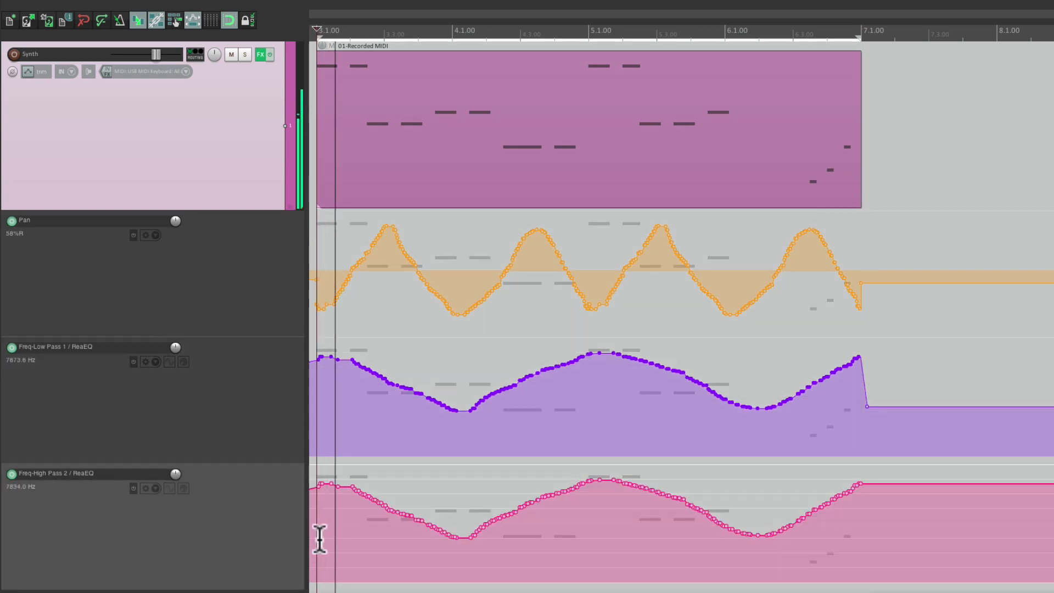
Examine how both ReaEQ filters move together during playback on the Synth track
click(260, 54)
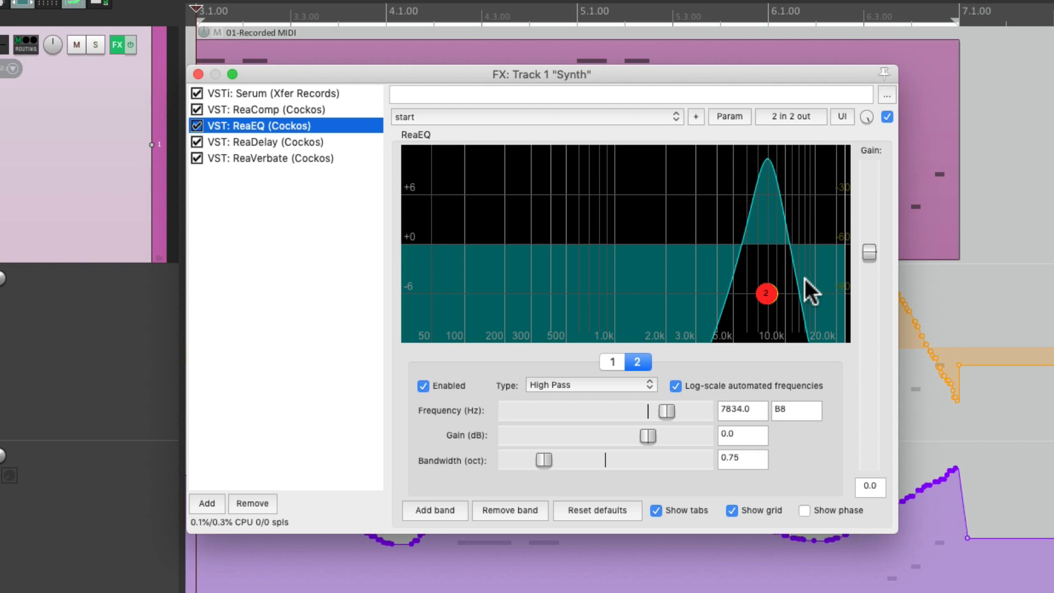
key(space)
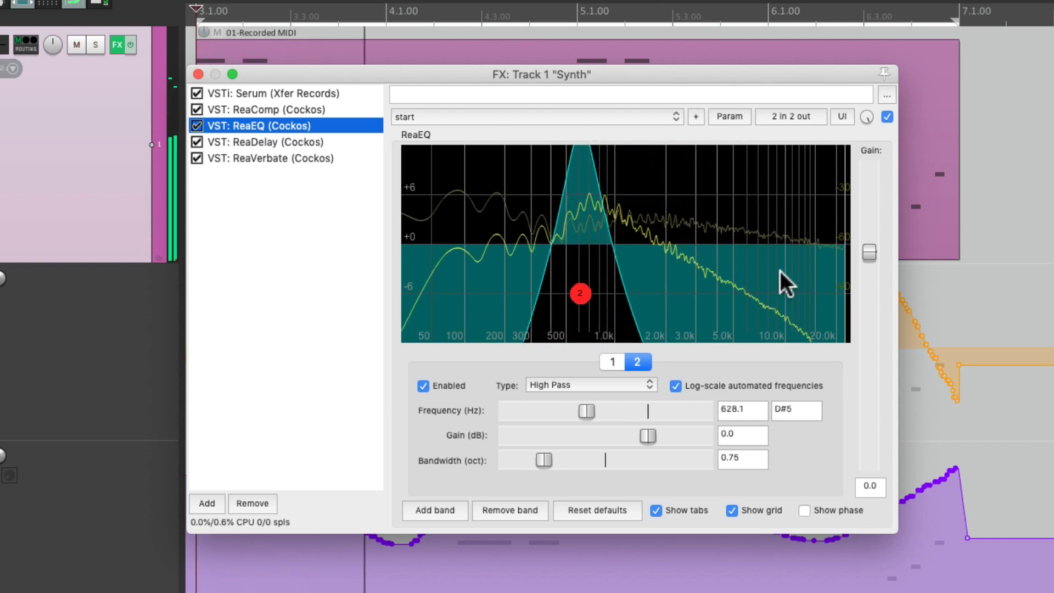
key(space)
click(197, 73)
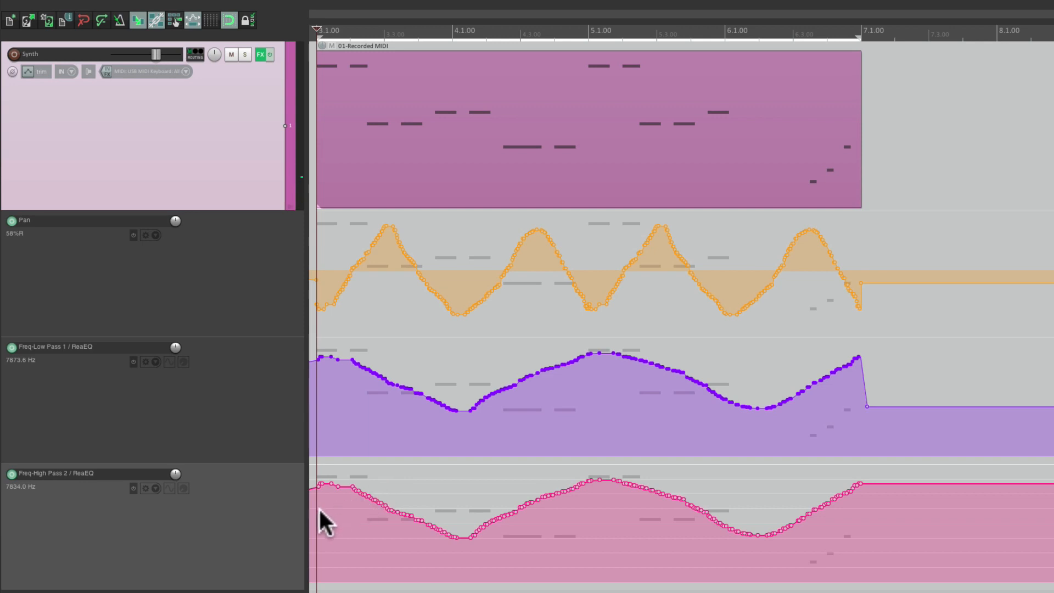
Invert the selected High Pass 2 frequency points and check the opposing filter movement in ReaEQ
right_click(322, 482)
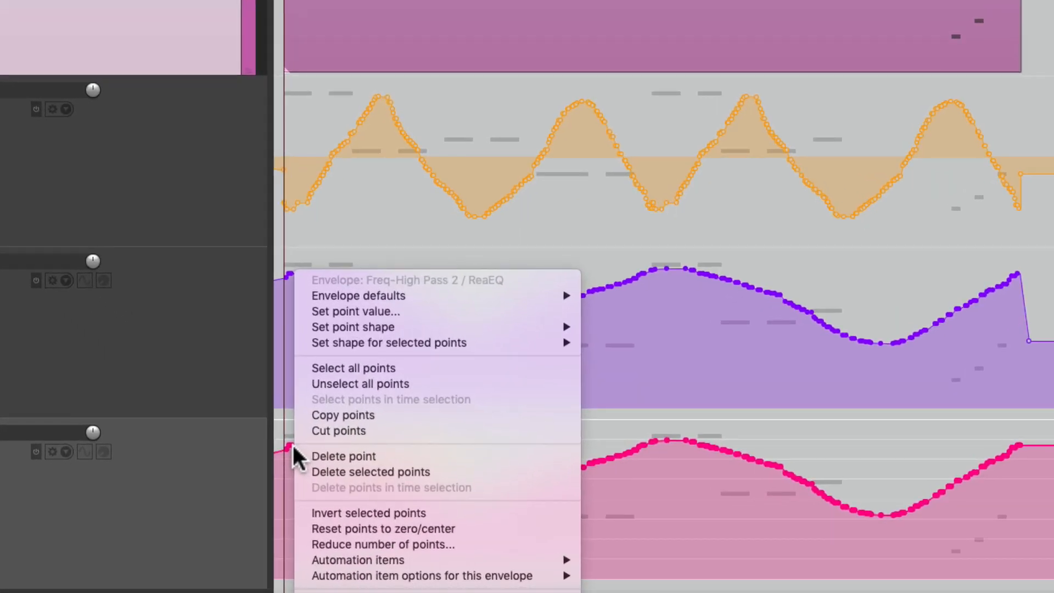
click(299, 513)
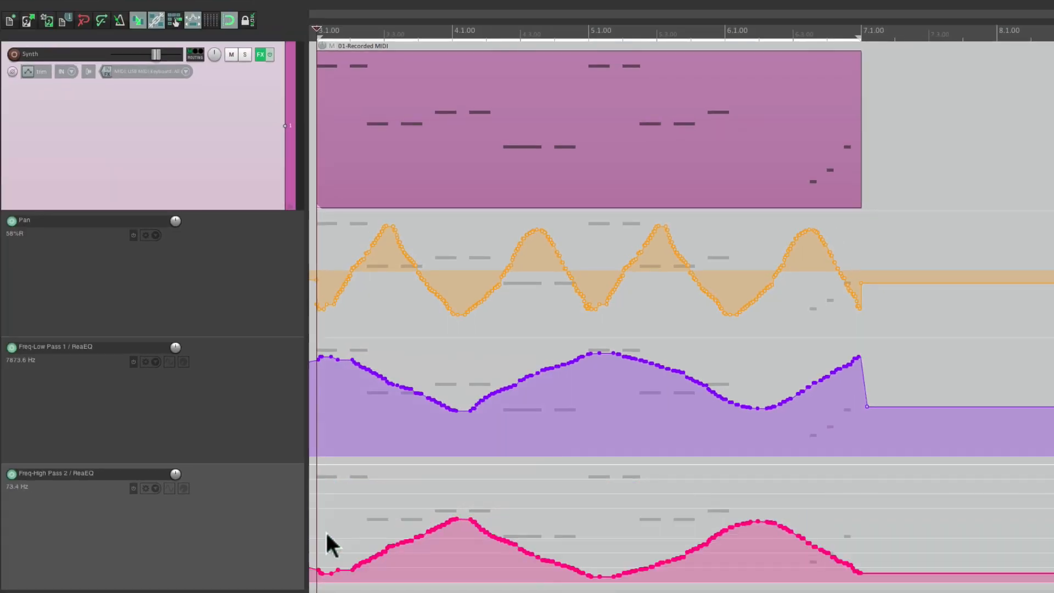
click(257, 54)
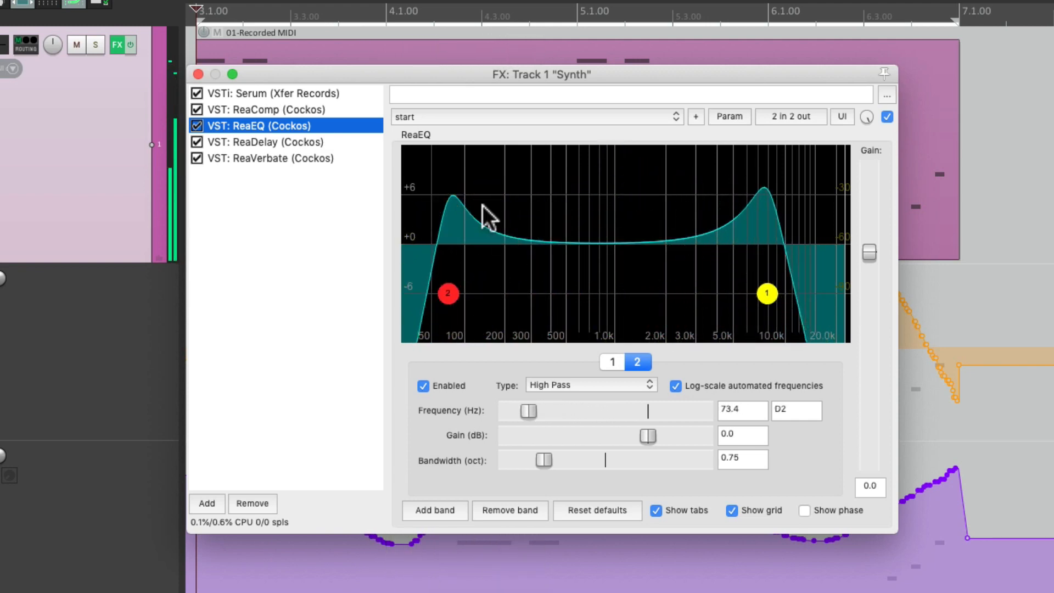
click(199, 75)
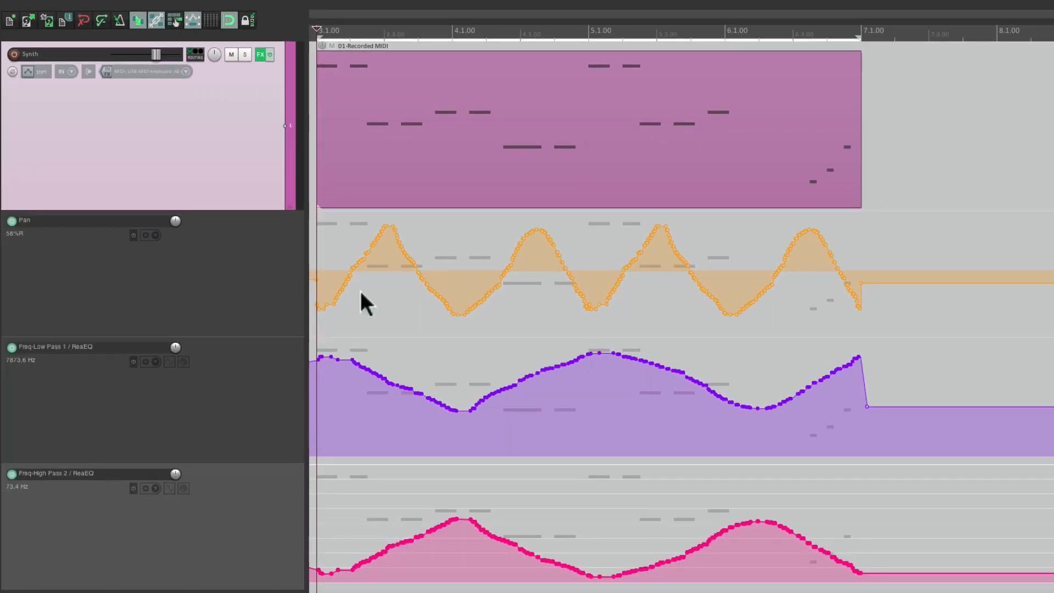